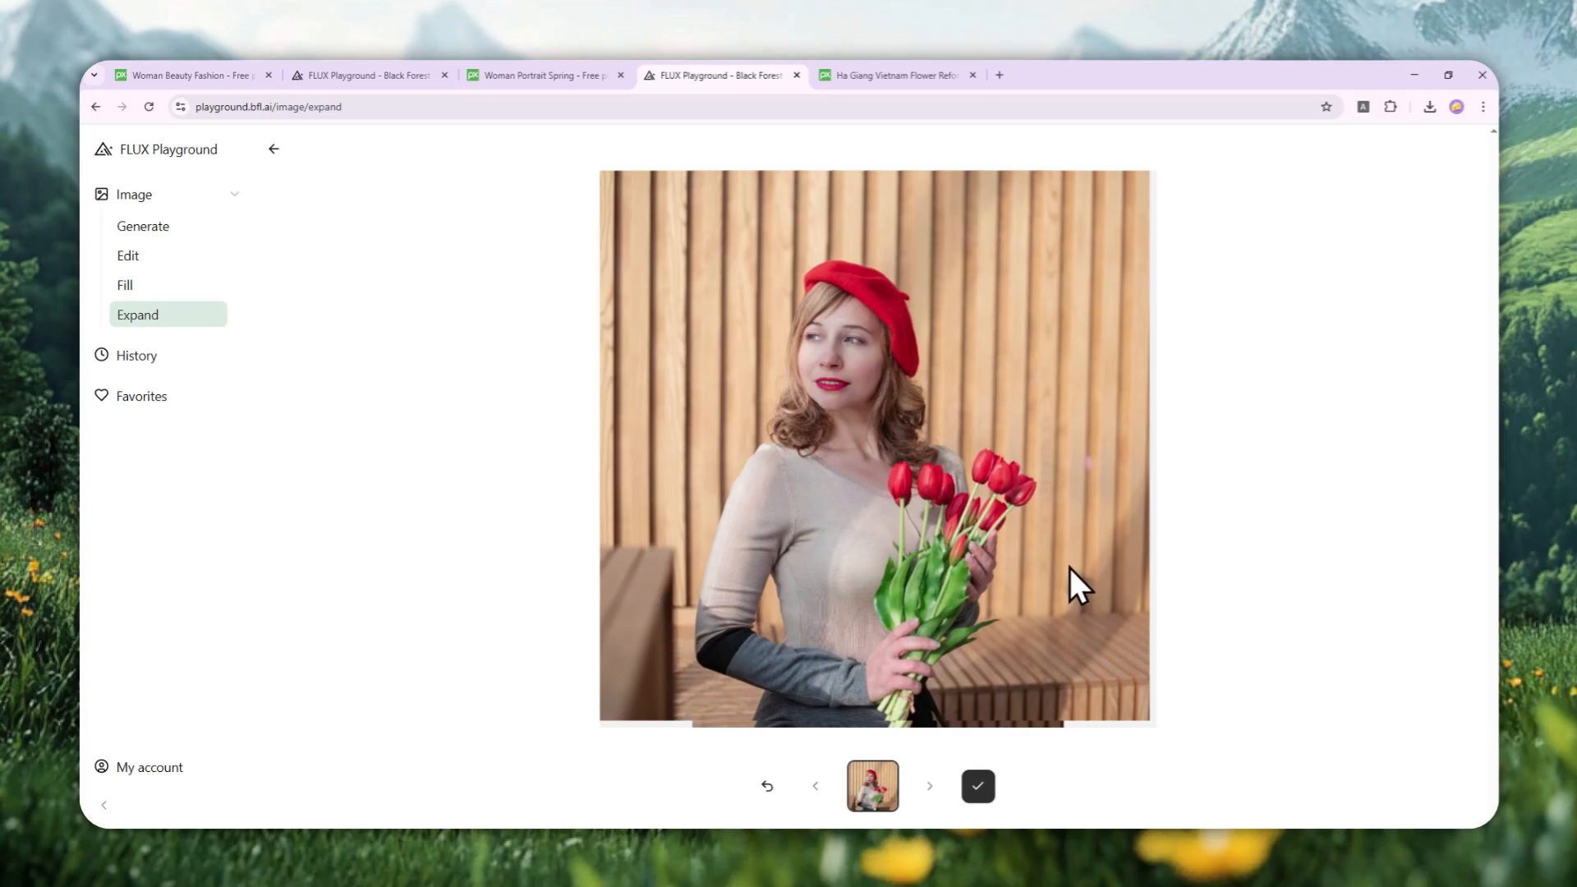
Compare the original red-beret portrait on Pixabay with its expanded version in FLUX Playground.
click(534, 74)
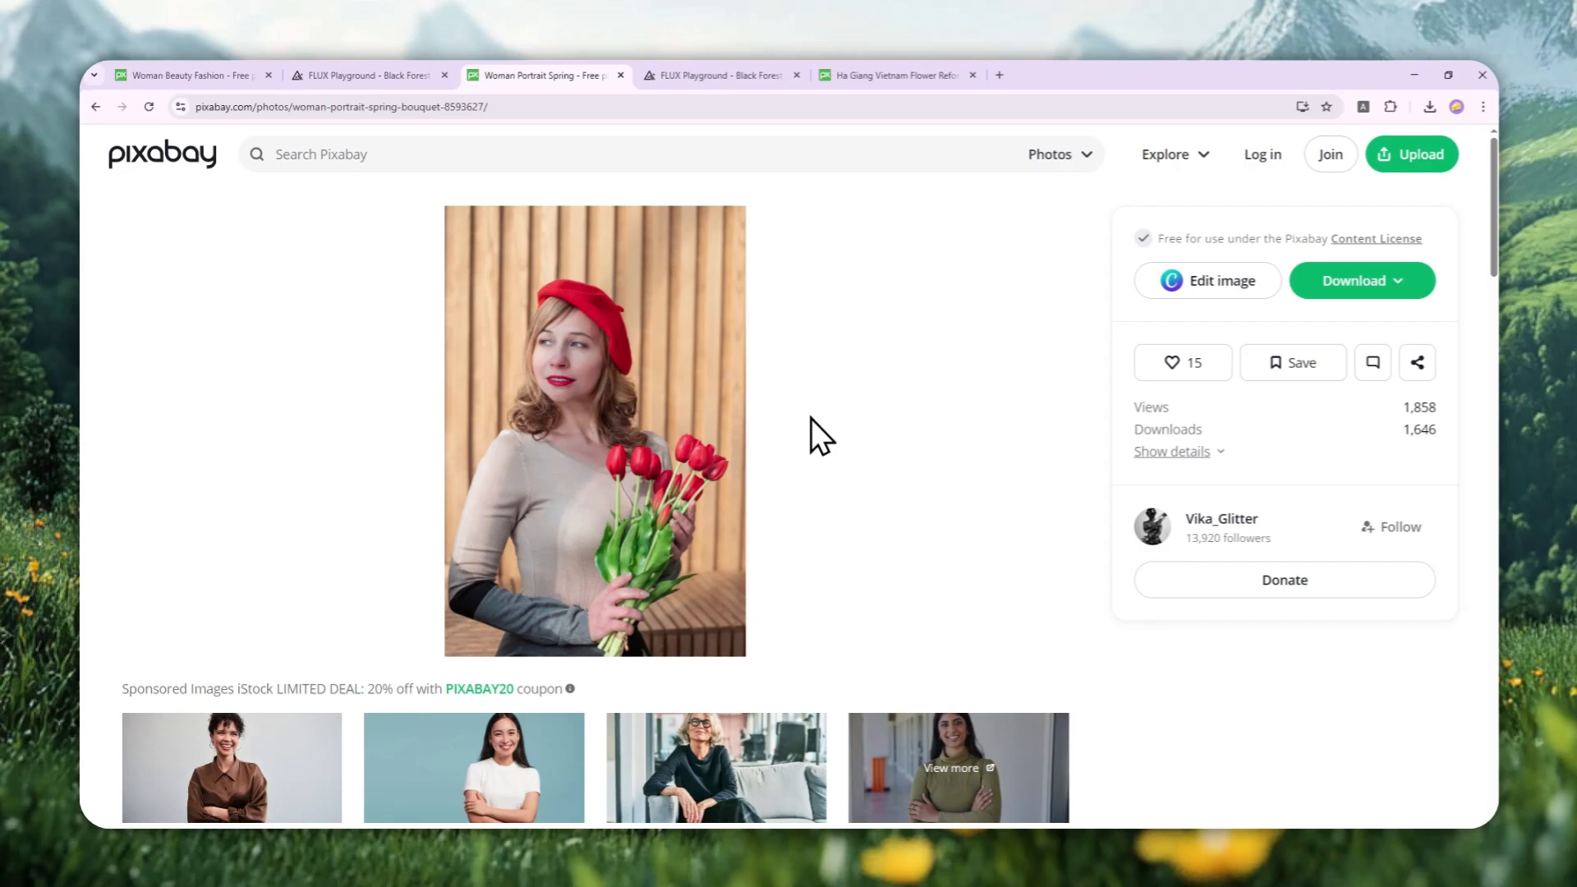
click(713, 74)
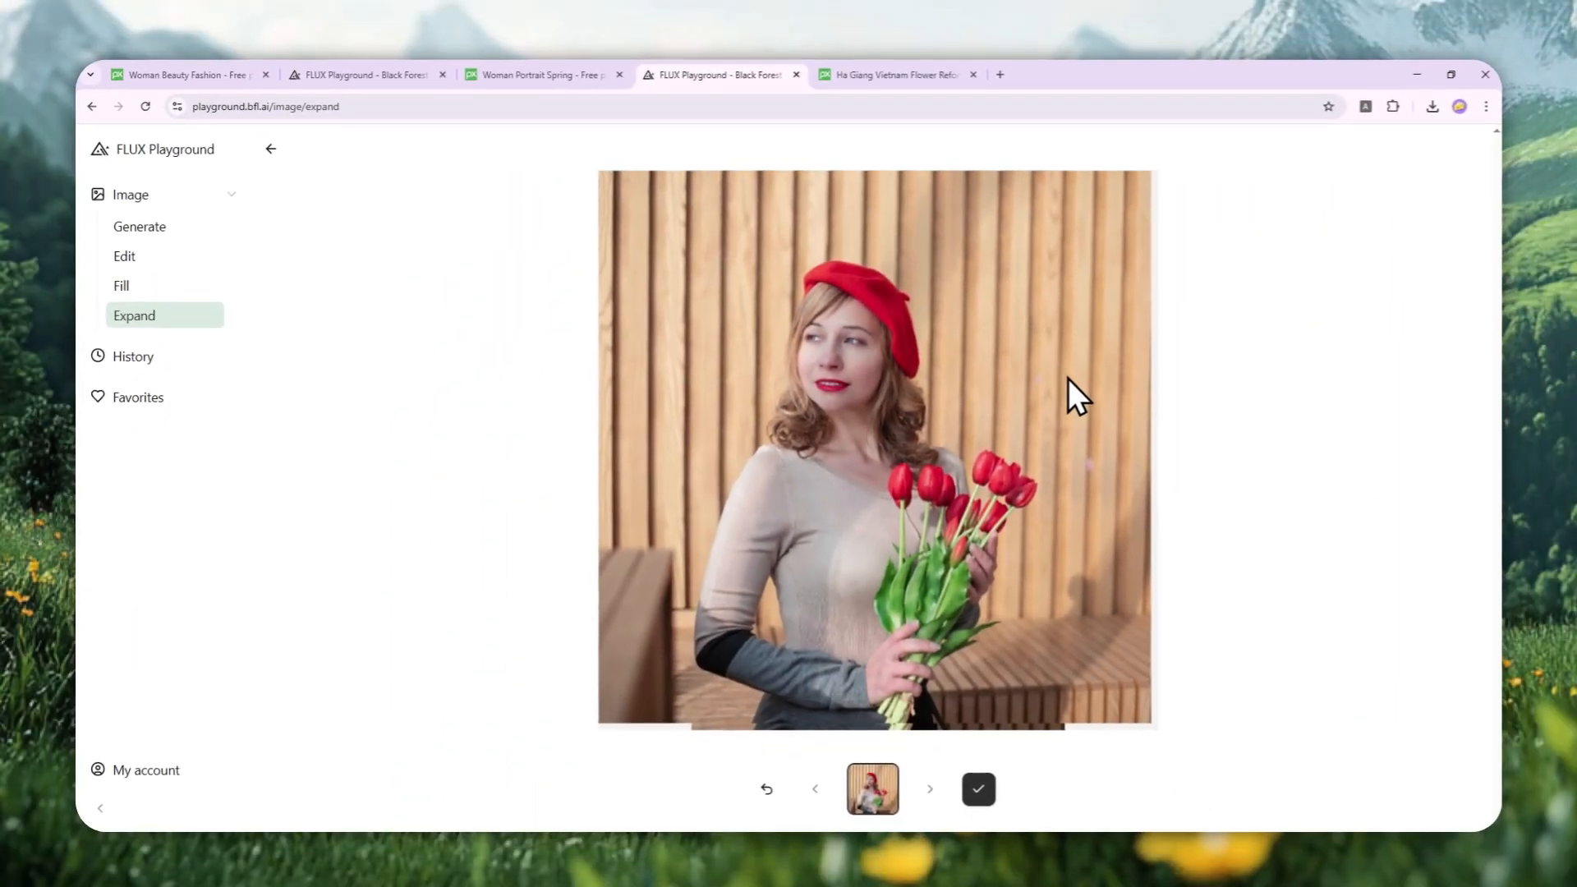
Open playground.bfl.ai in a new browser tab and go to the image Expand tool.
click(999, 77)
text(p)
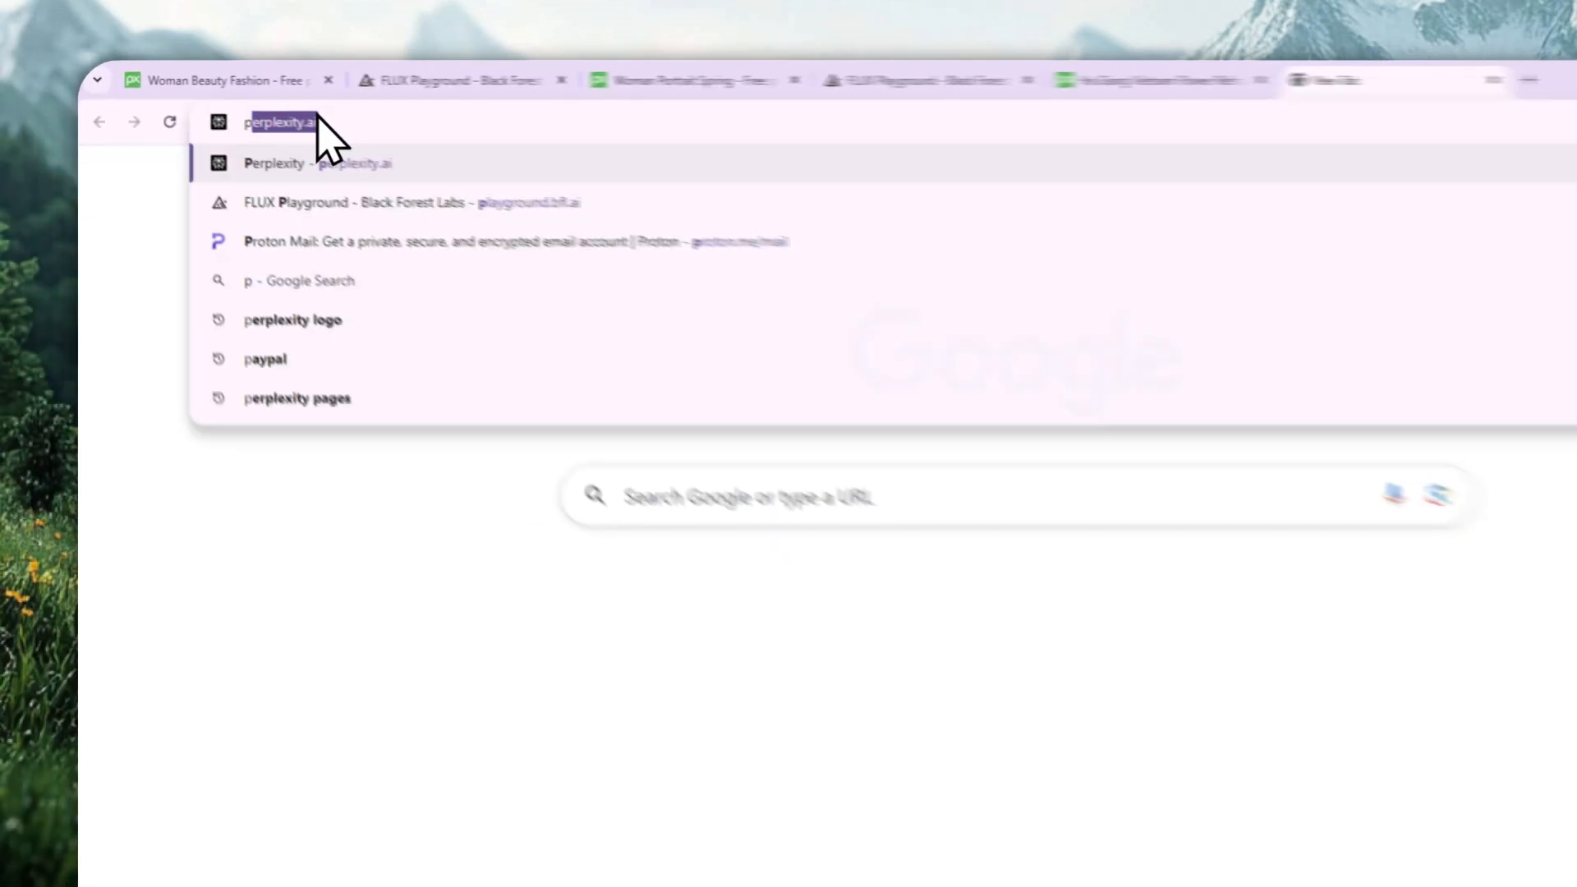
text(l)
key(Right)
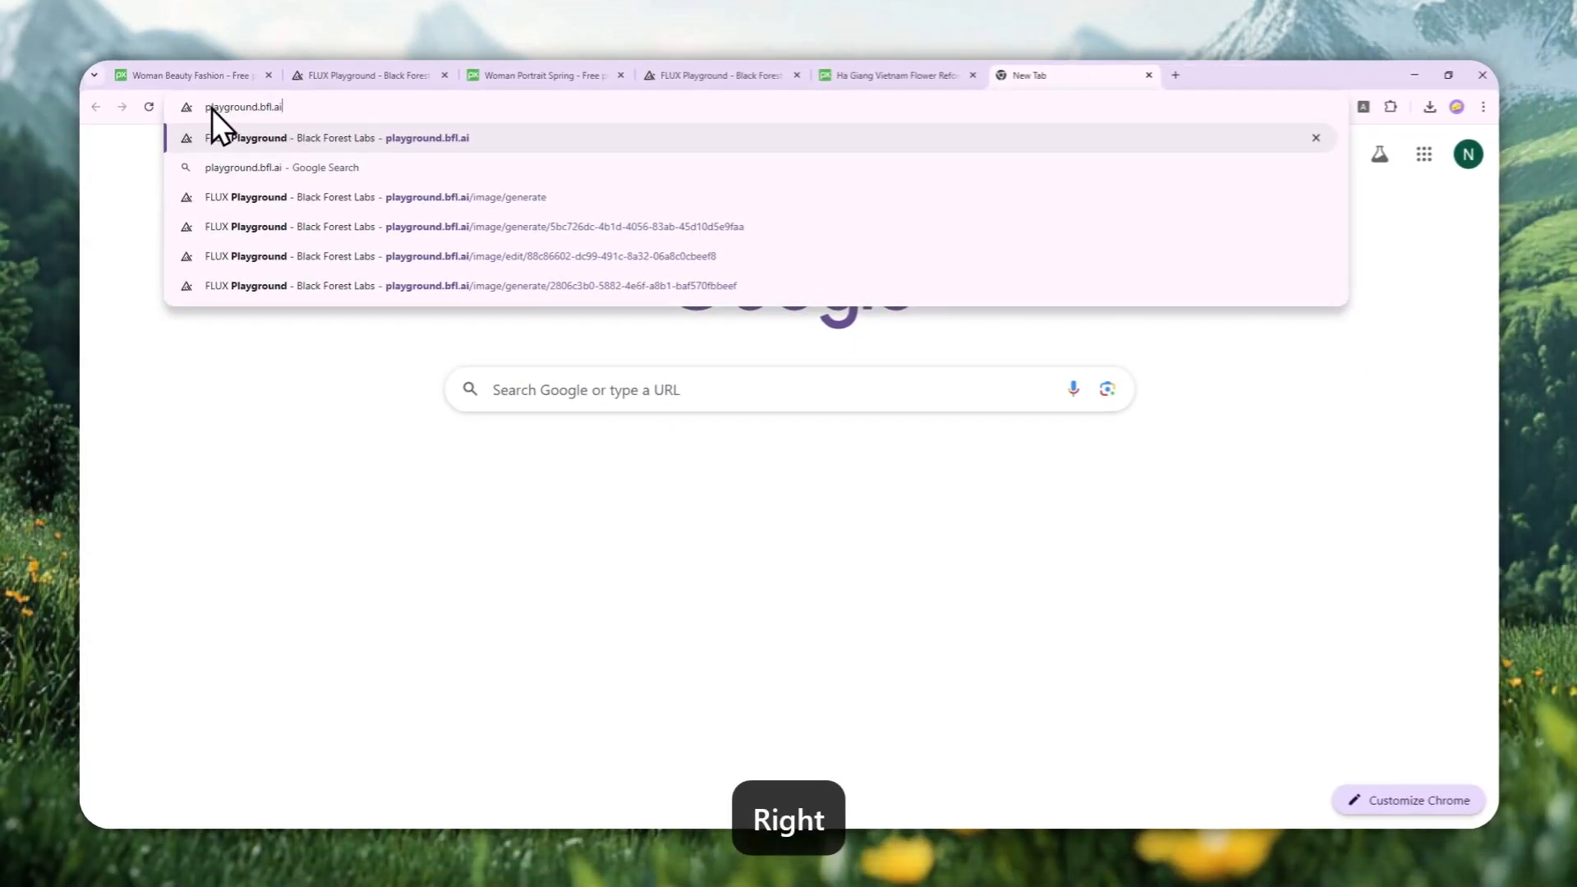
key(Return)
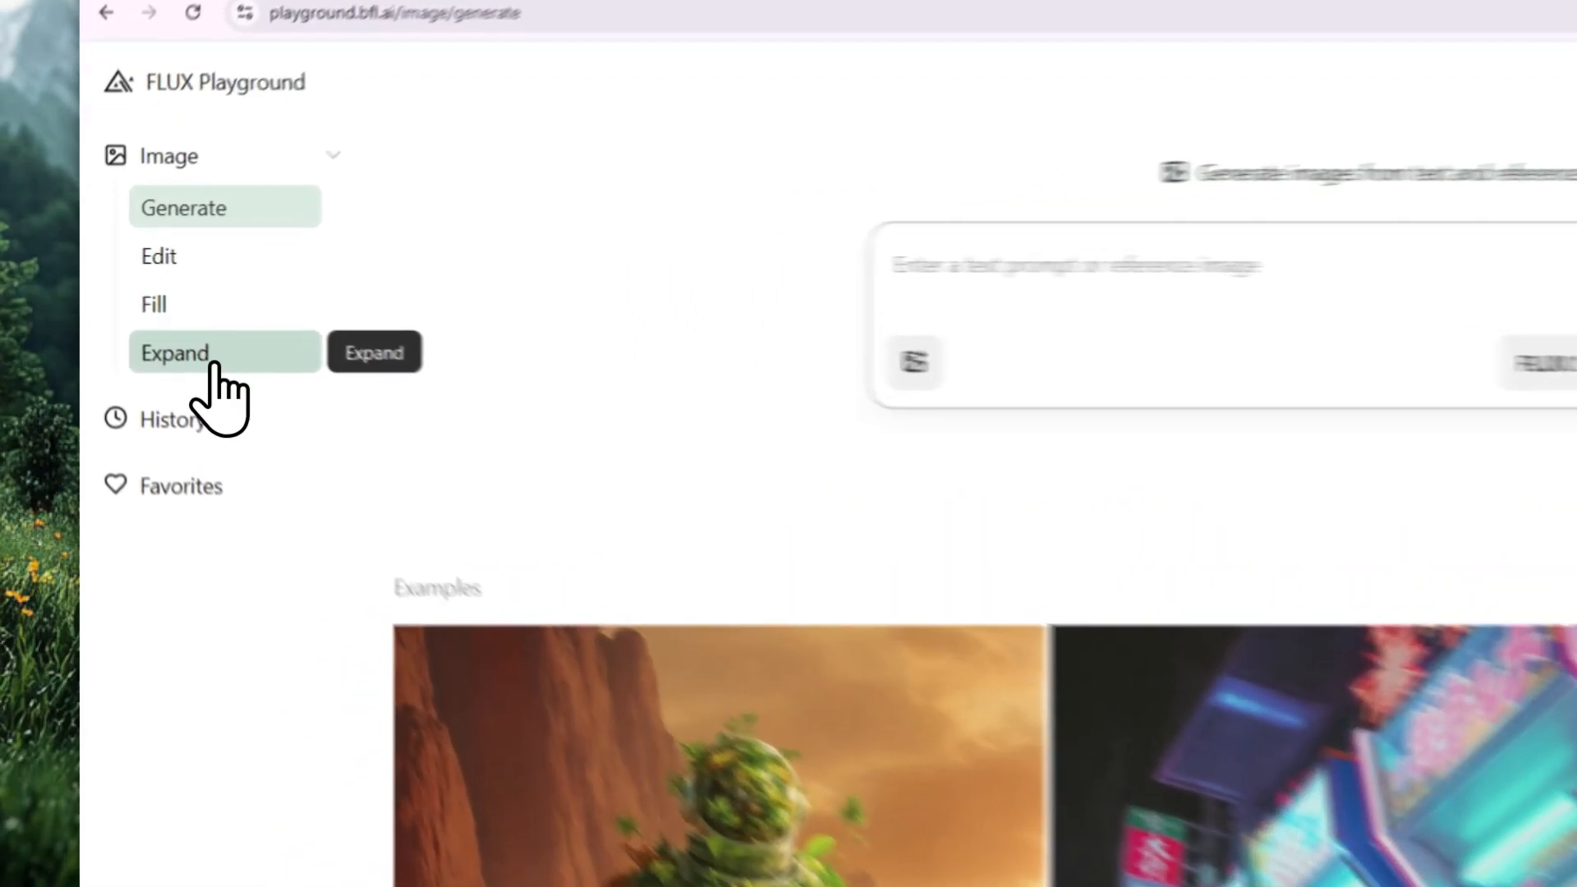
click(211, 365)
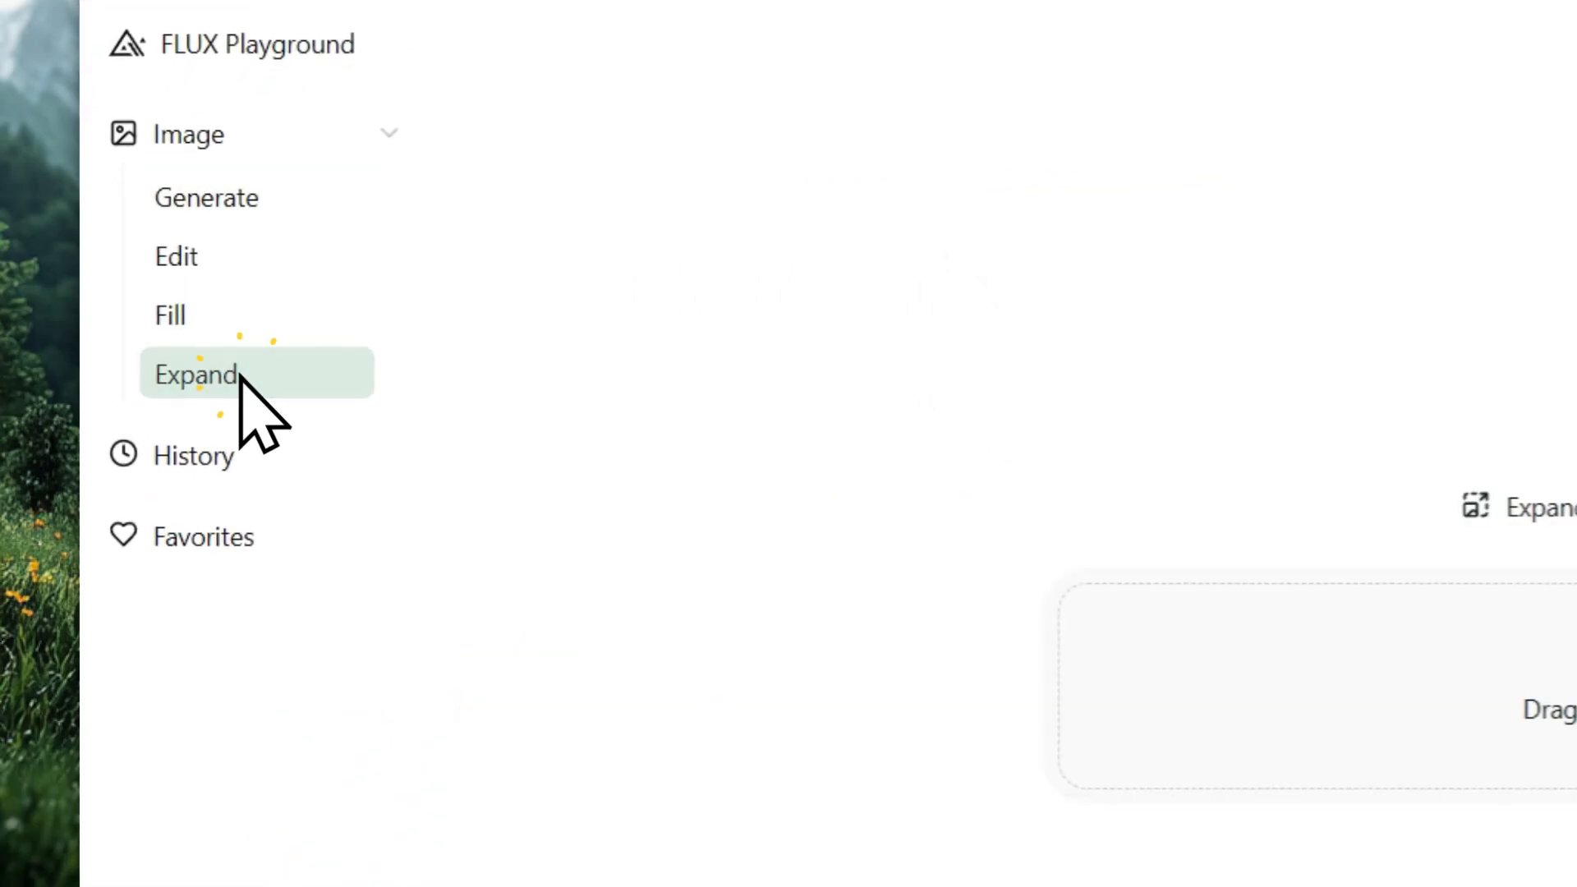
Load the Pixabay photo of the girl holding flowers into the Expand tool and set the canvas format to Square.
click(898, 88)
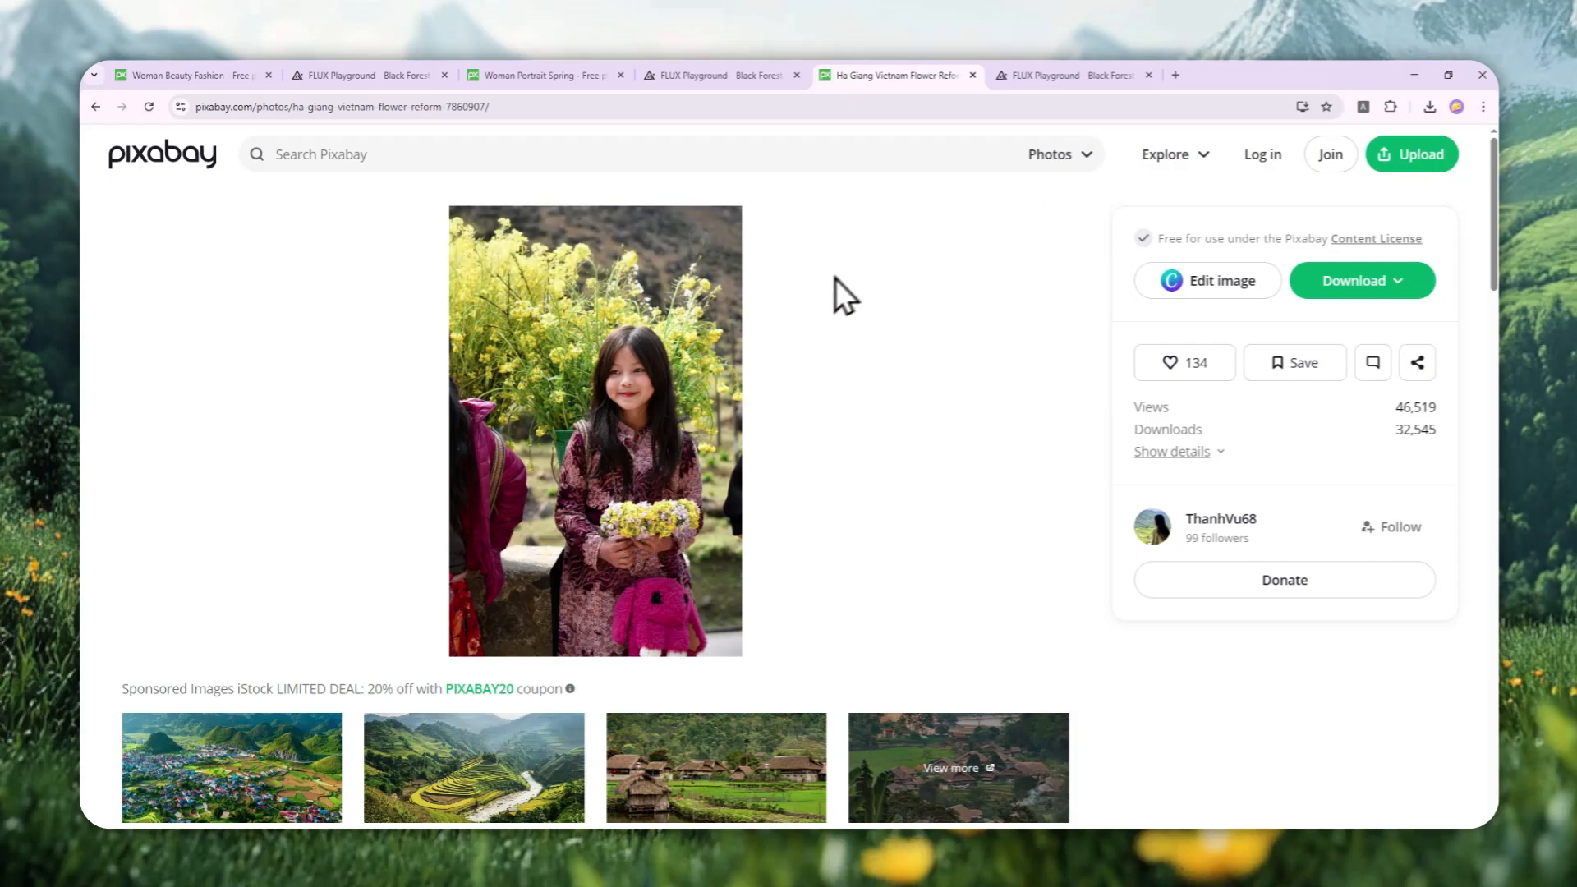
click(1056, 74)
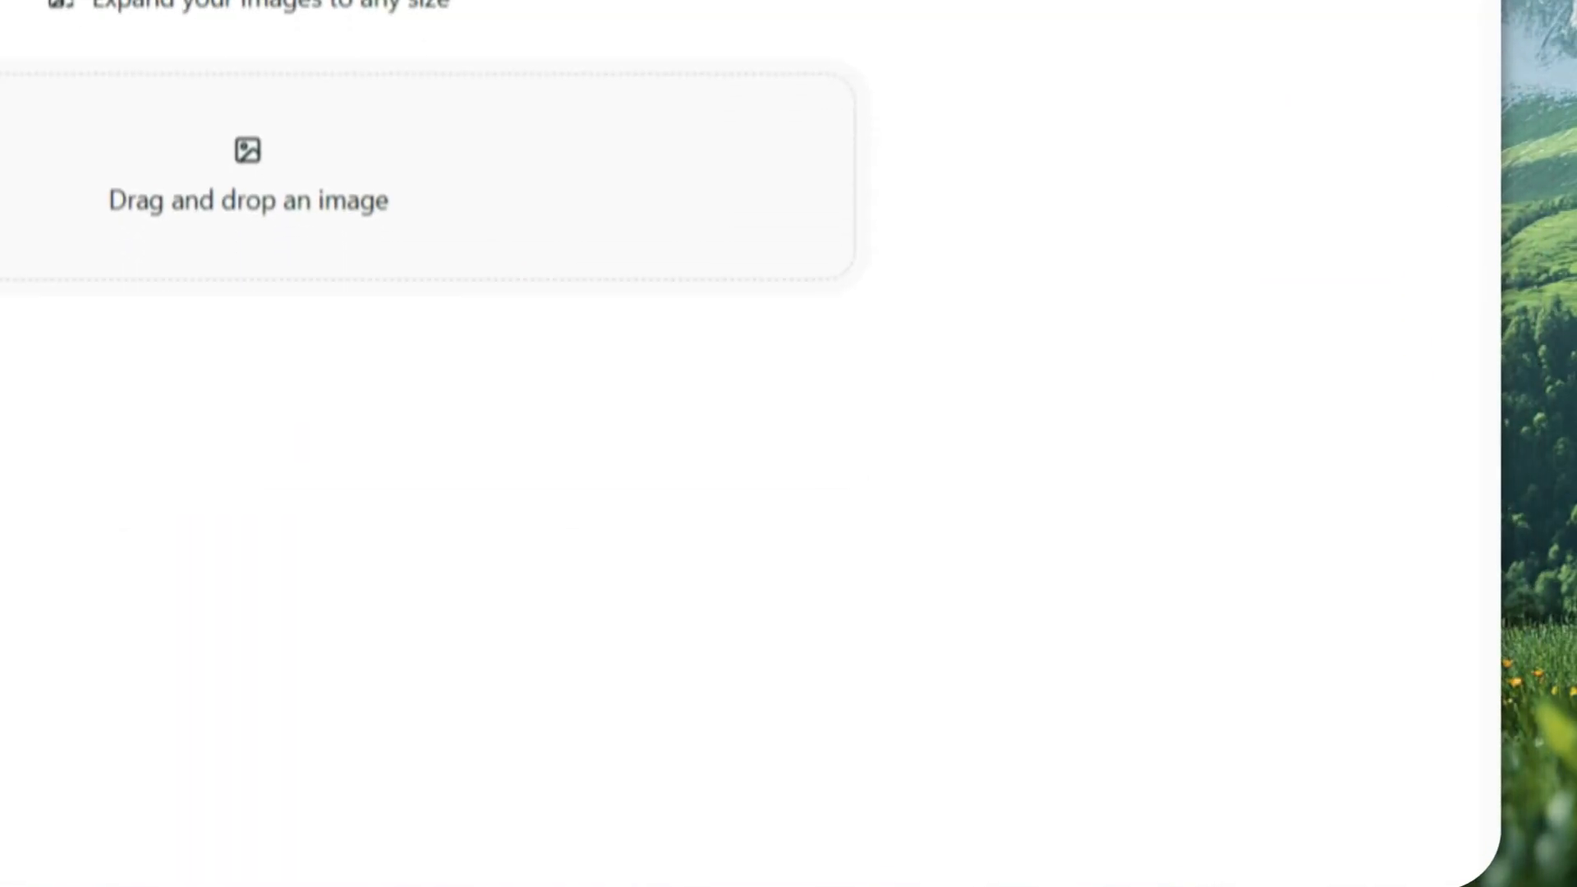
drag(206, 196, 90, 171)
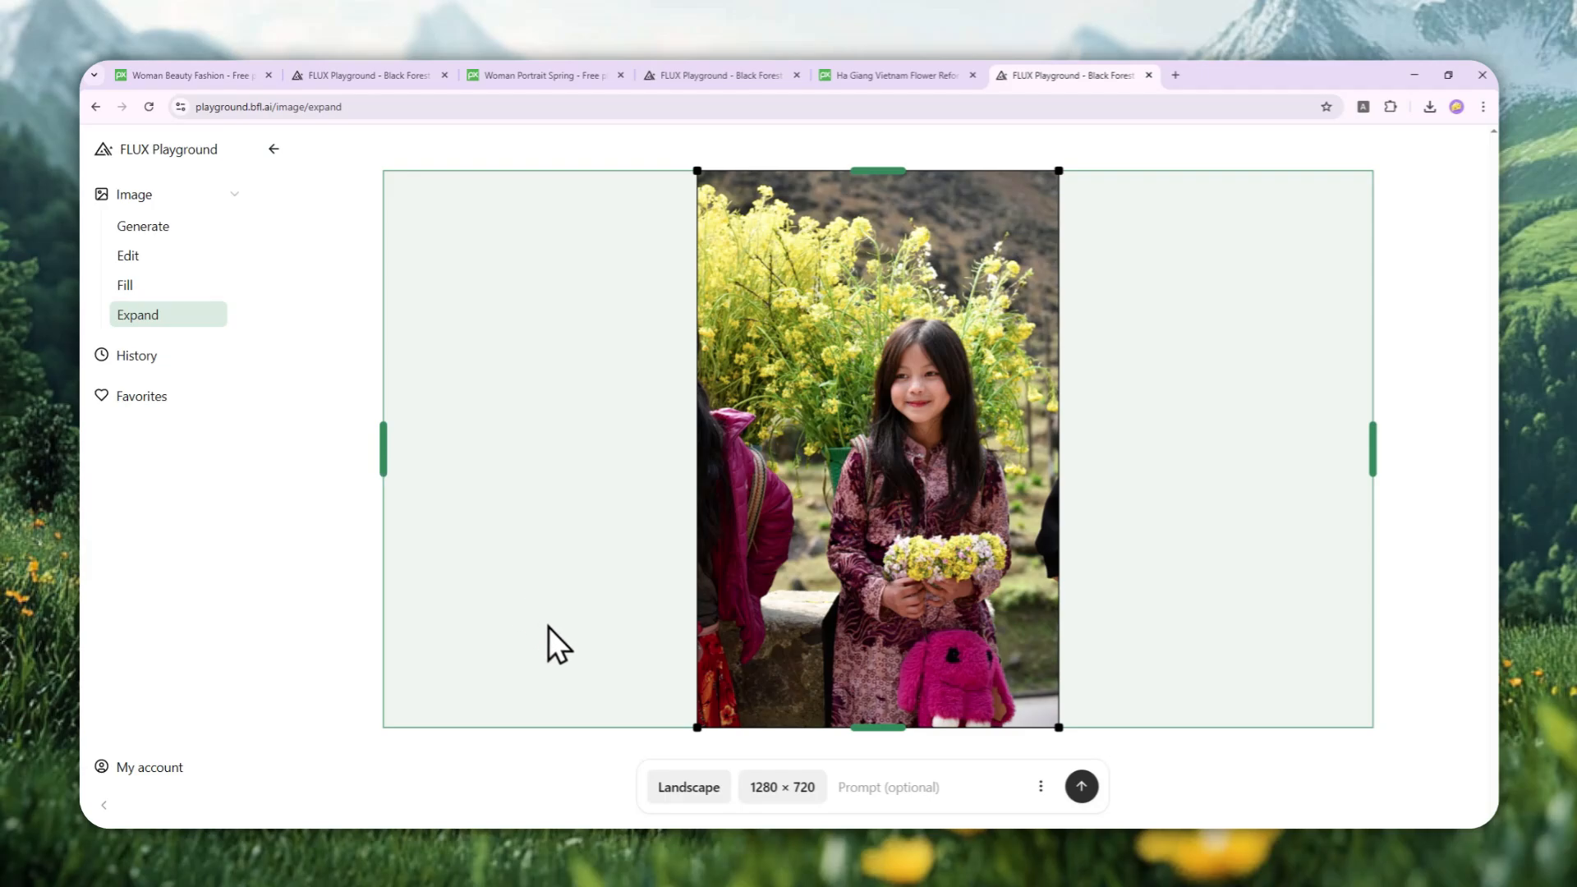
click(652, 776)
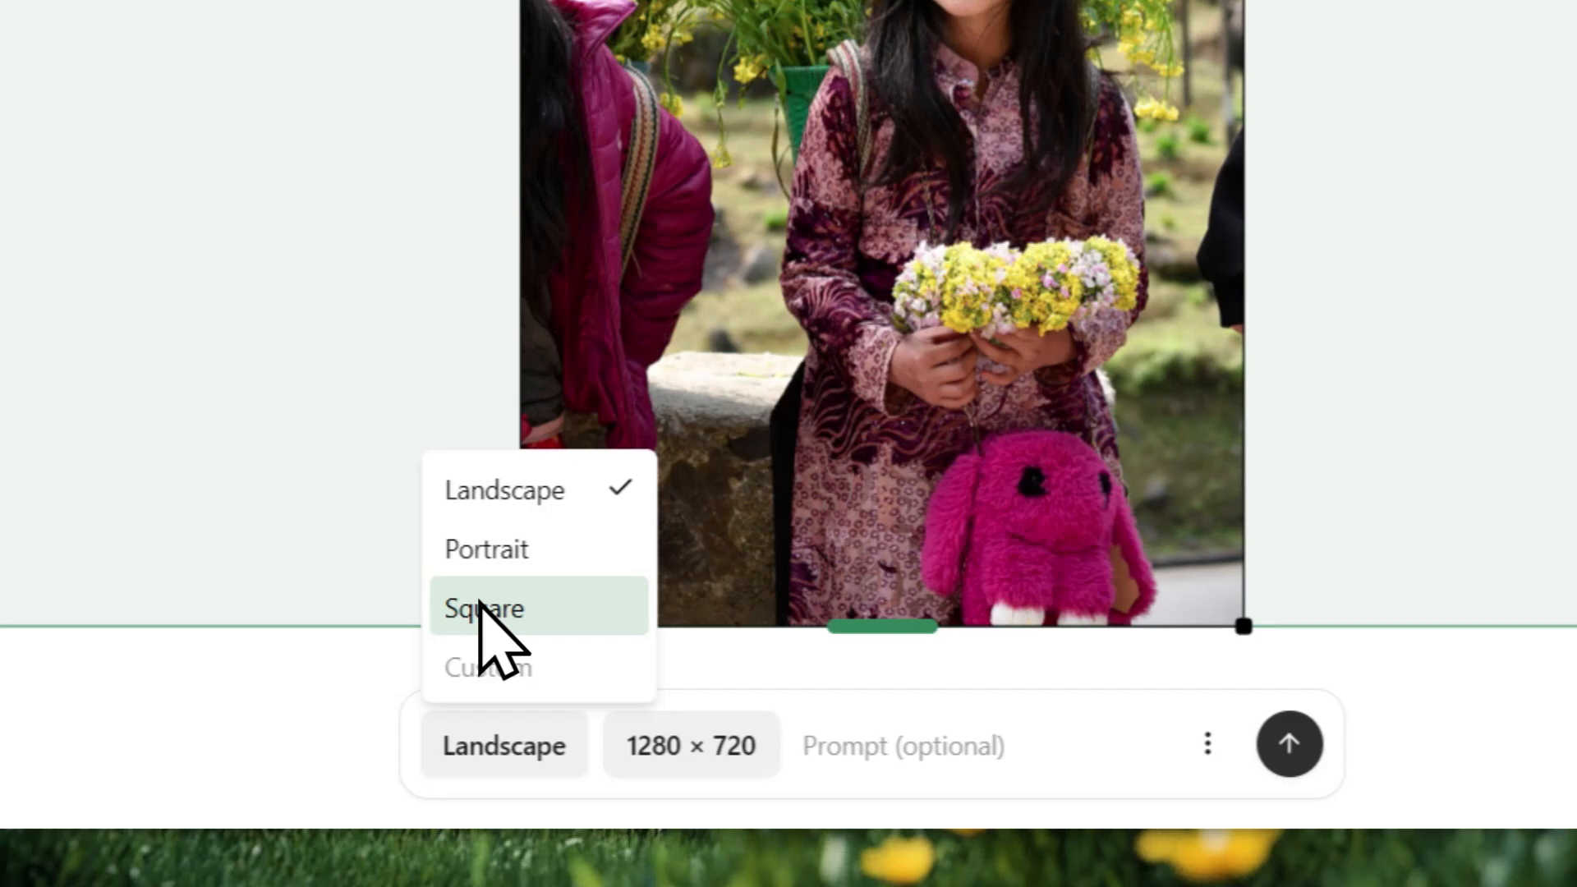
click(480, 607)
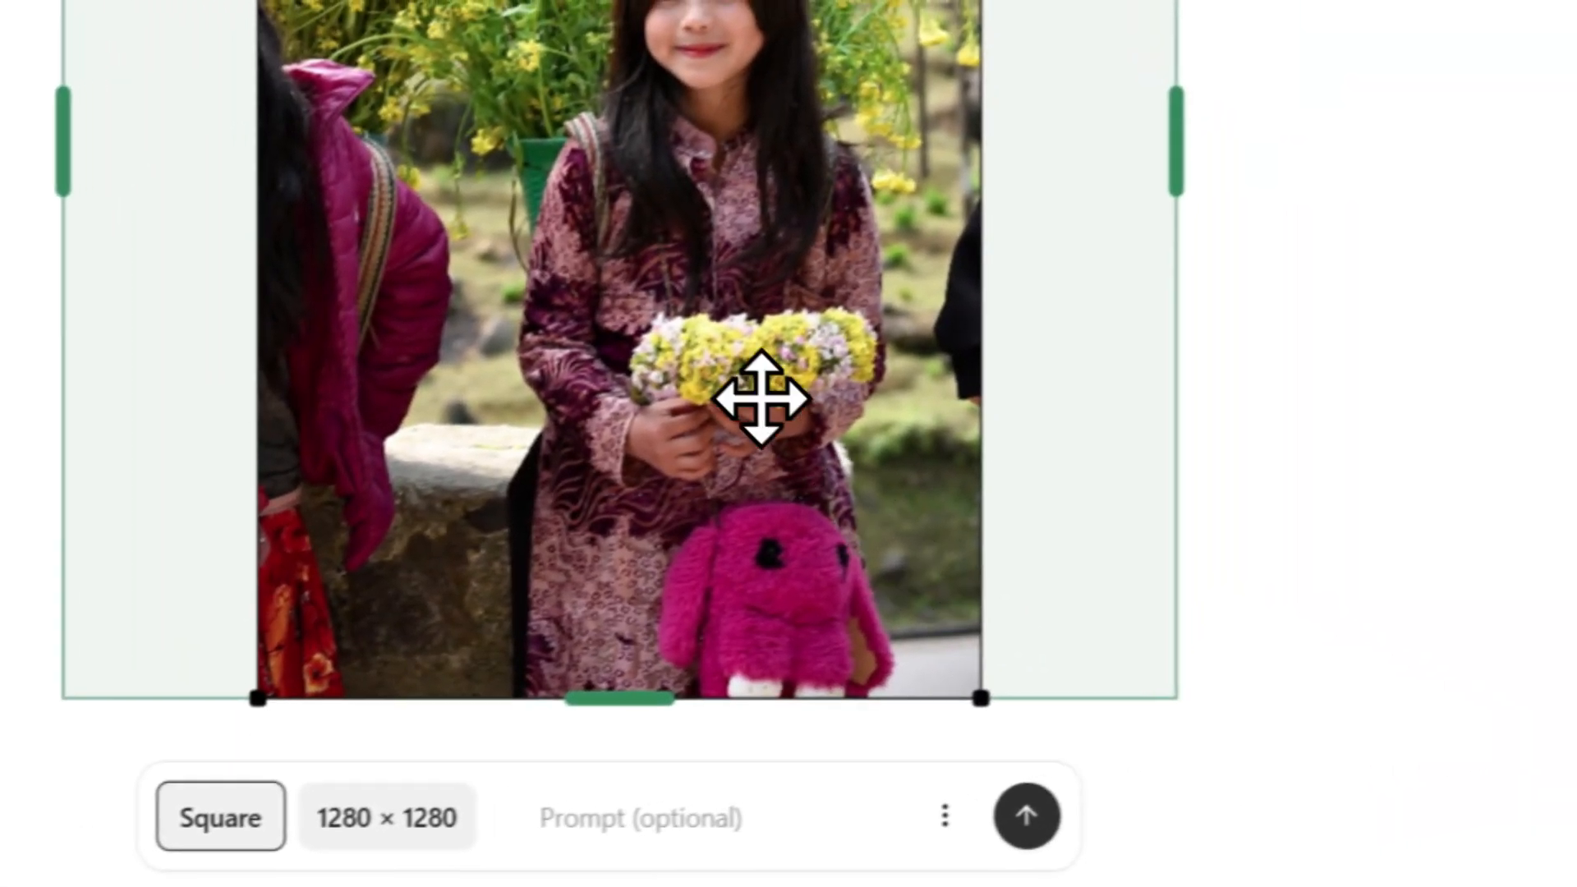
Try moving and shrinking the photo inside the square canvas, and restore it to full height, centred horizontally.
drag(865, 119, 980, 121)
drag(813, 371, 755, 354)
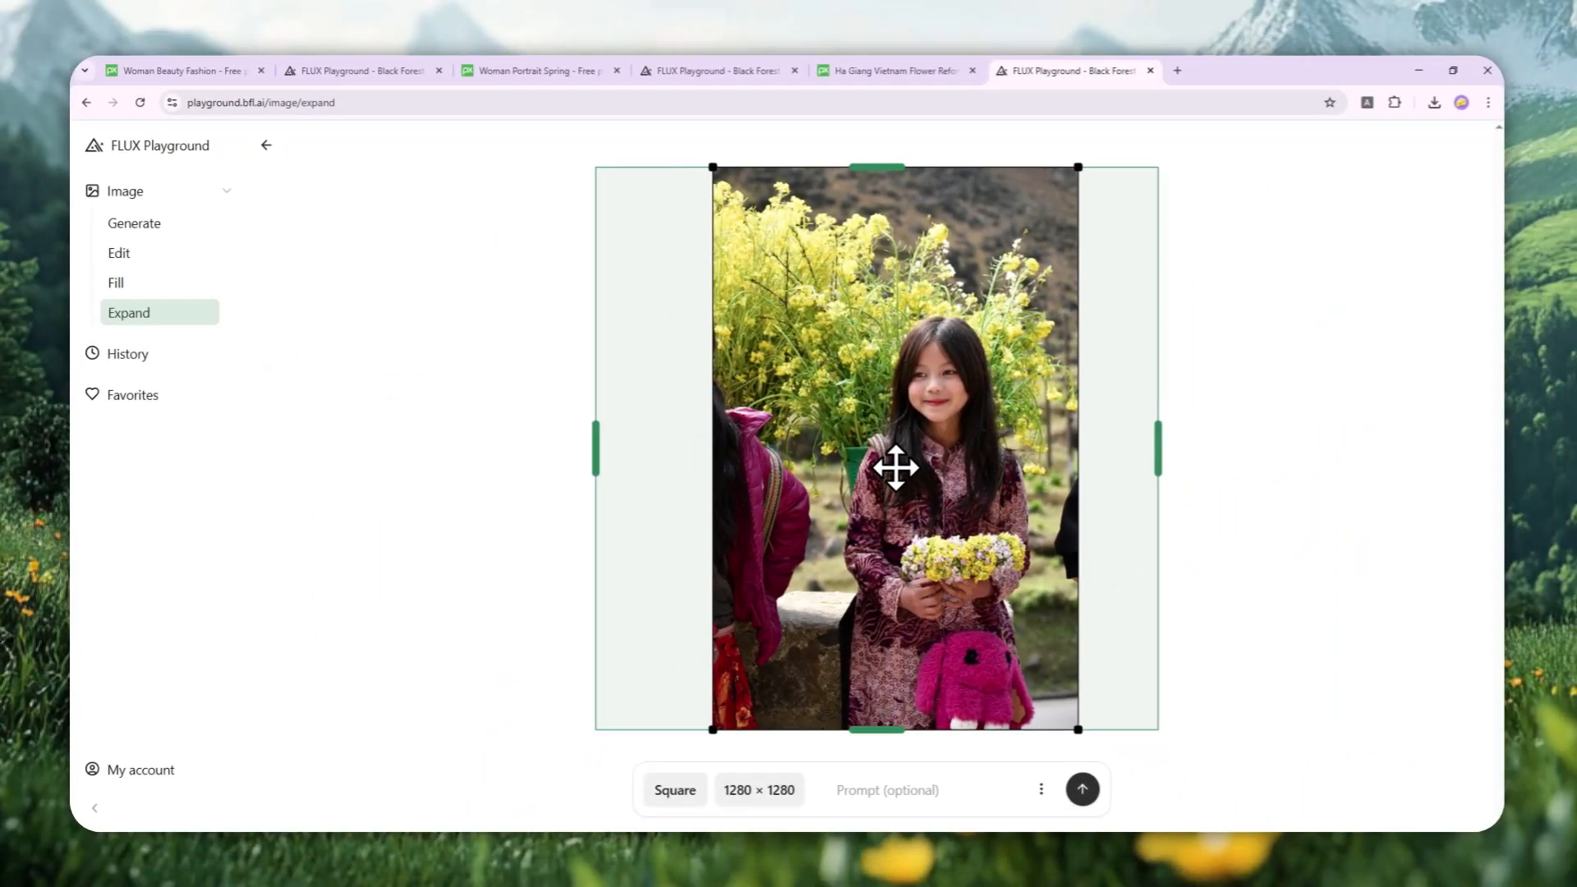
mouse_move(895, 468)
mouse_down()
mouse_move(791, 464)
mouse_move(1010, 461)
mouse_move(873, 461)
mouse_move(879, 472)
mouse_up()
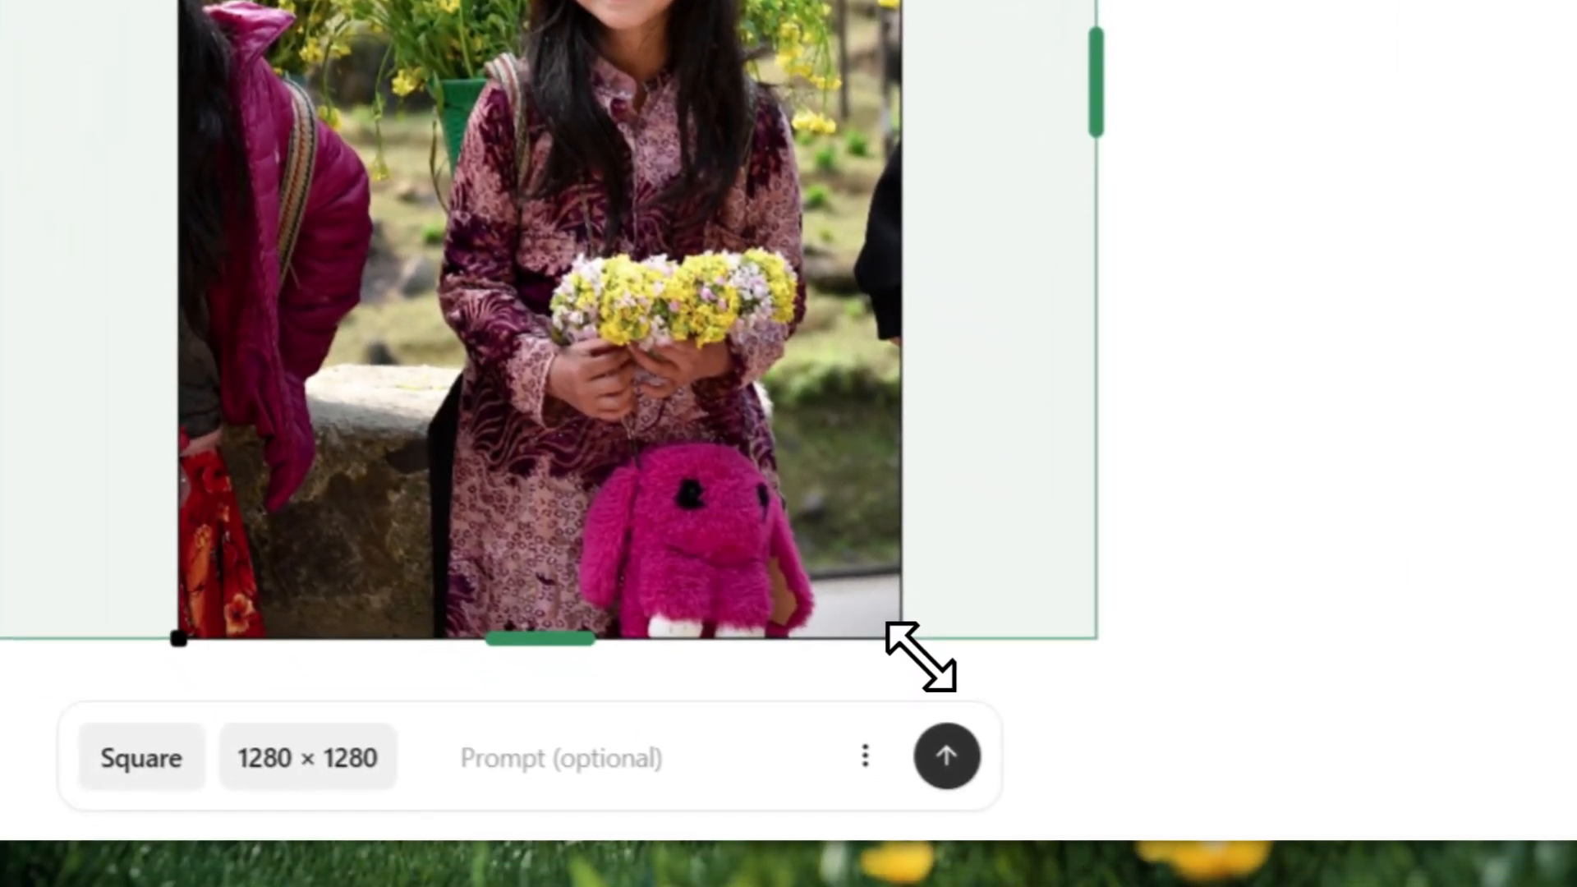
drag(1030, 784, 818, 440)
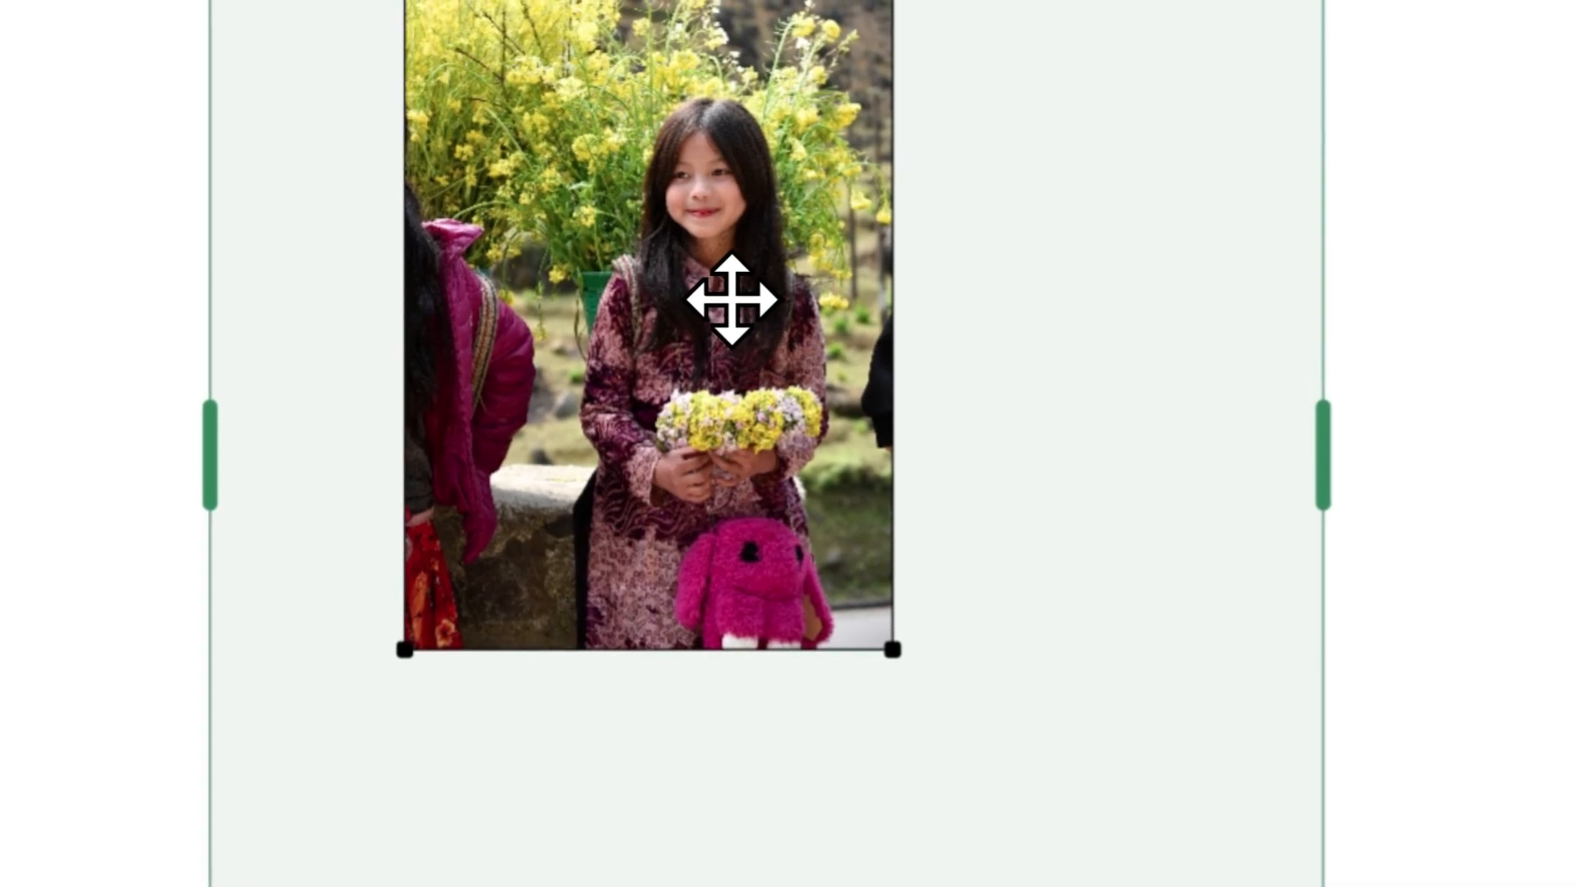
drag(716, 320, 1122, 639)
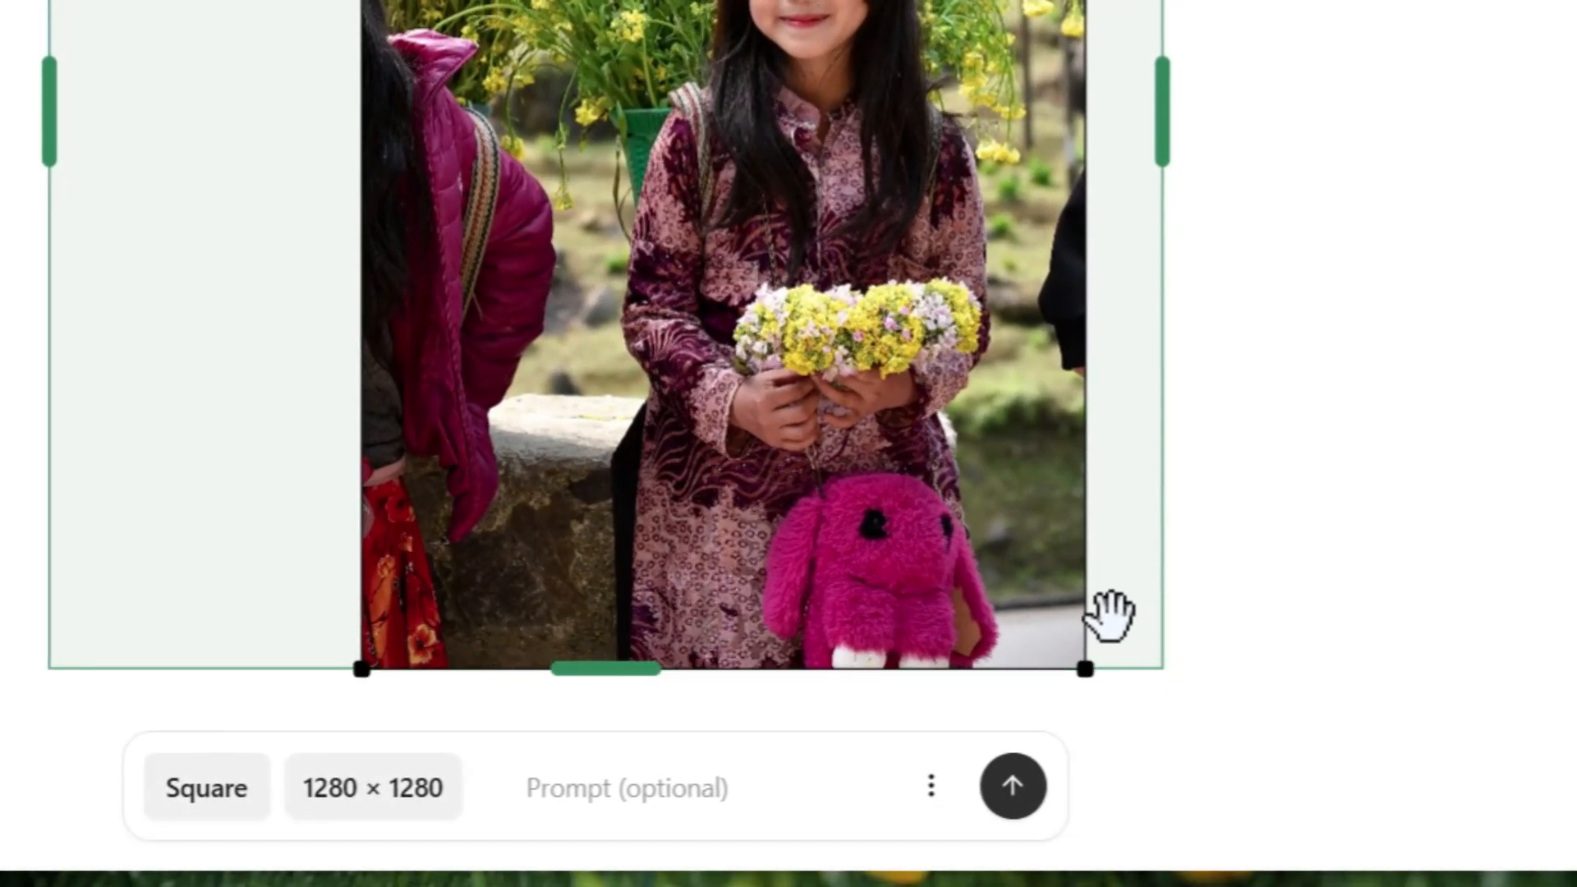
drag(883, 263, 761, 262)
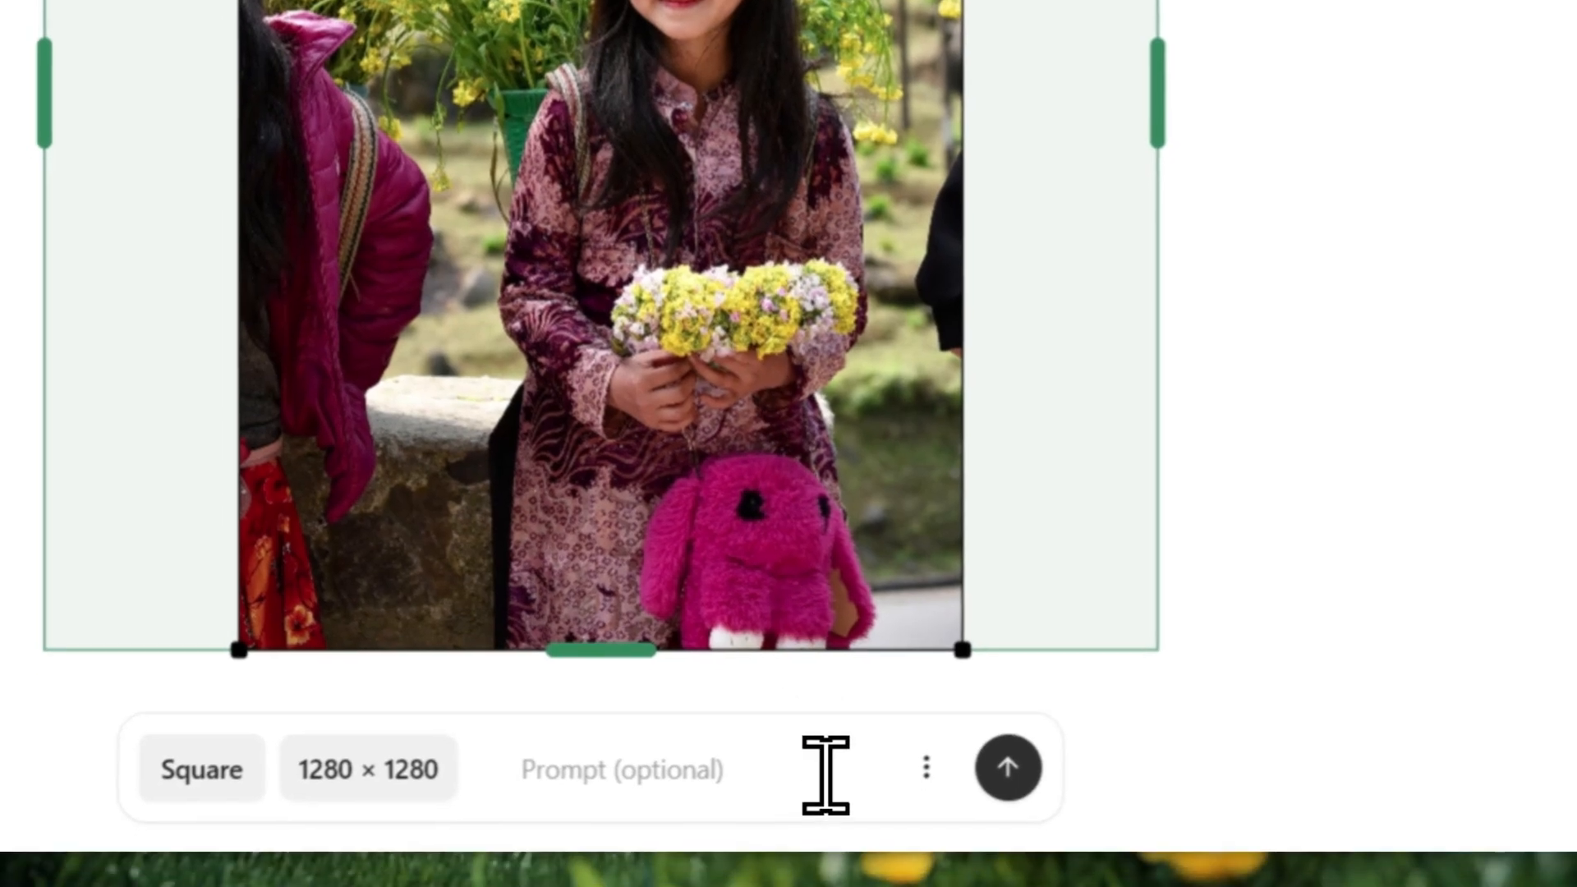
Open the advanced generation settings, check the available models, and set the batch size to 2.
click(762, 818)
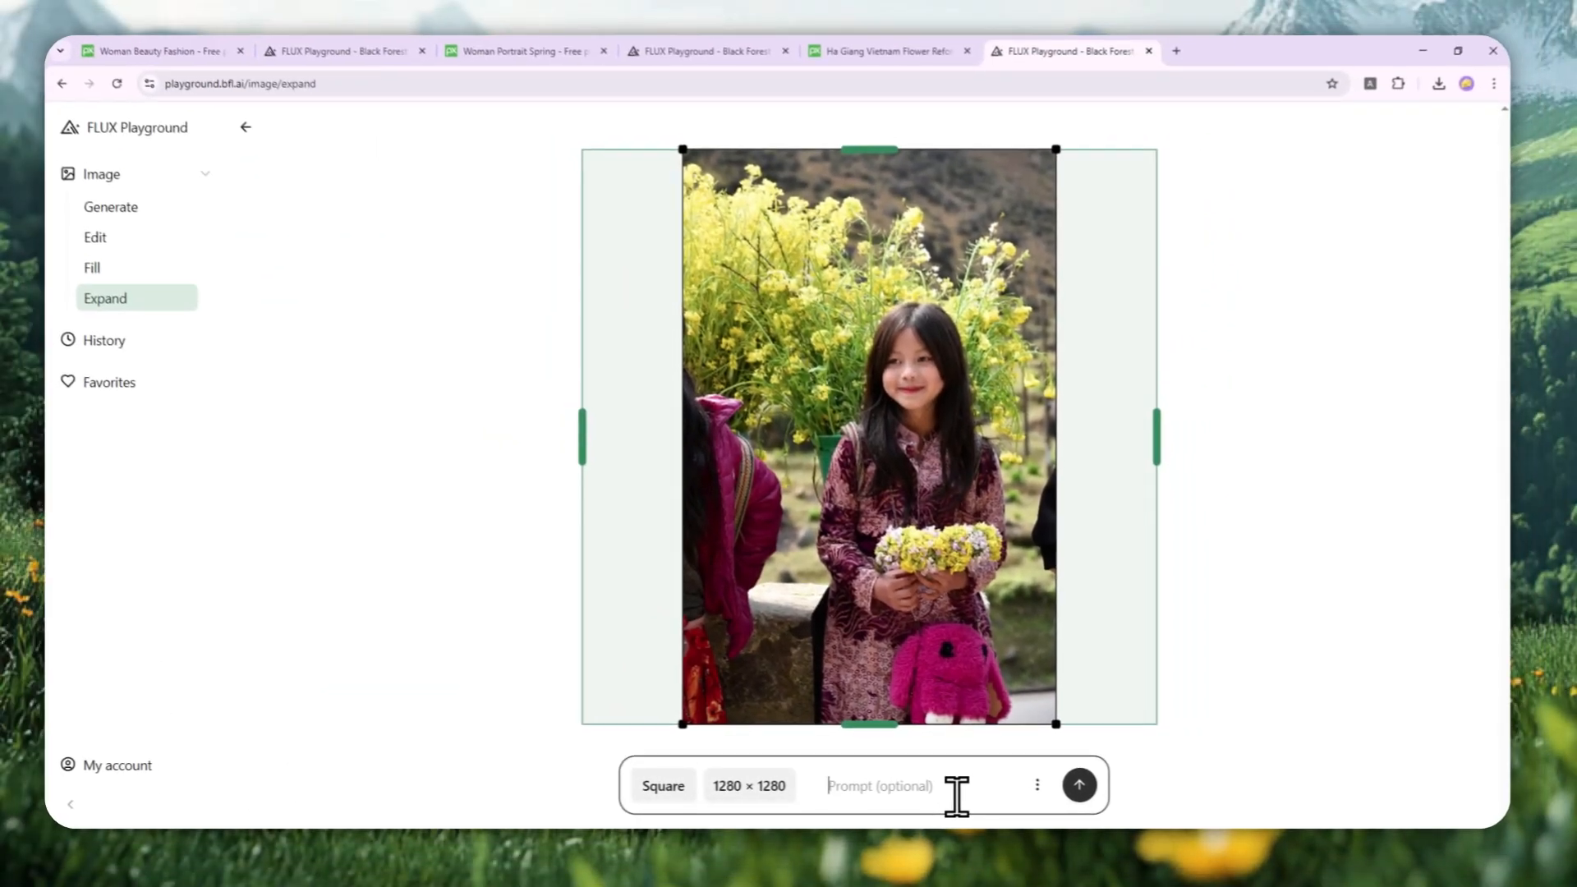
click(1034, 790)
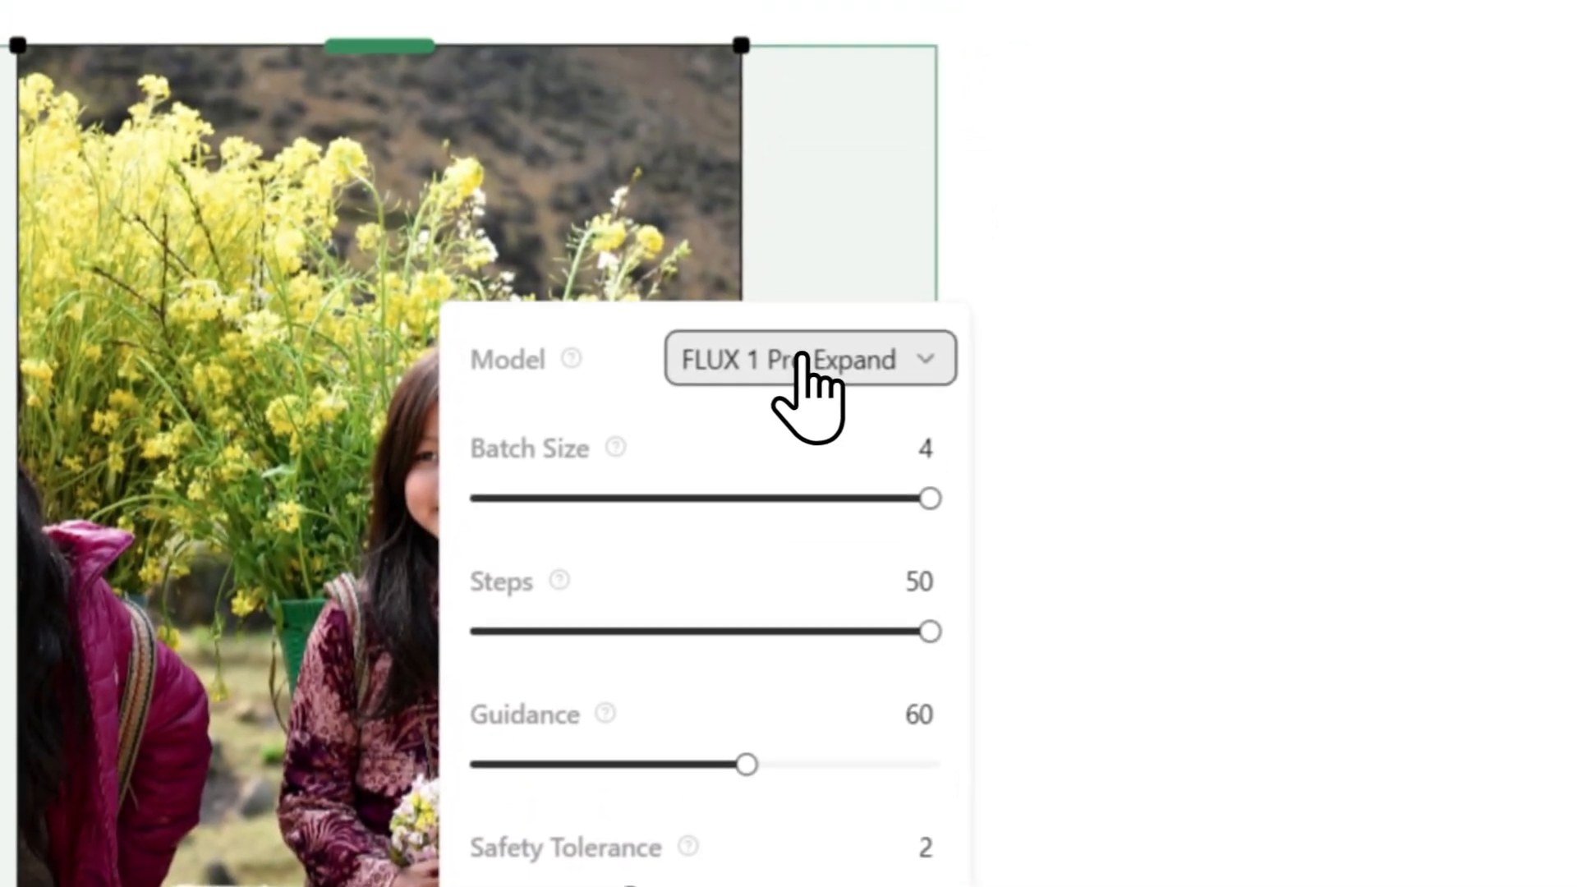
click(805, 369)
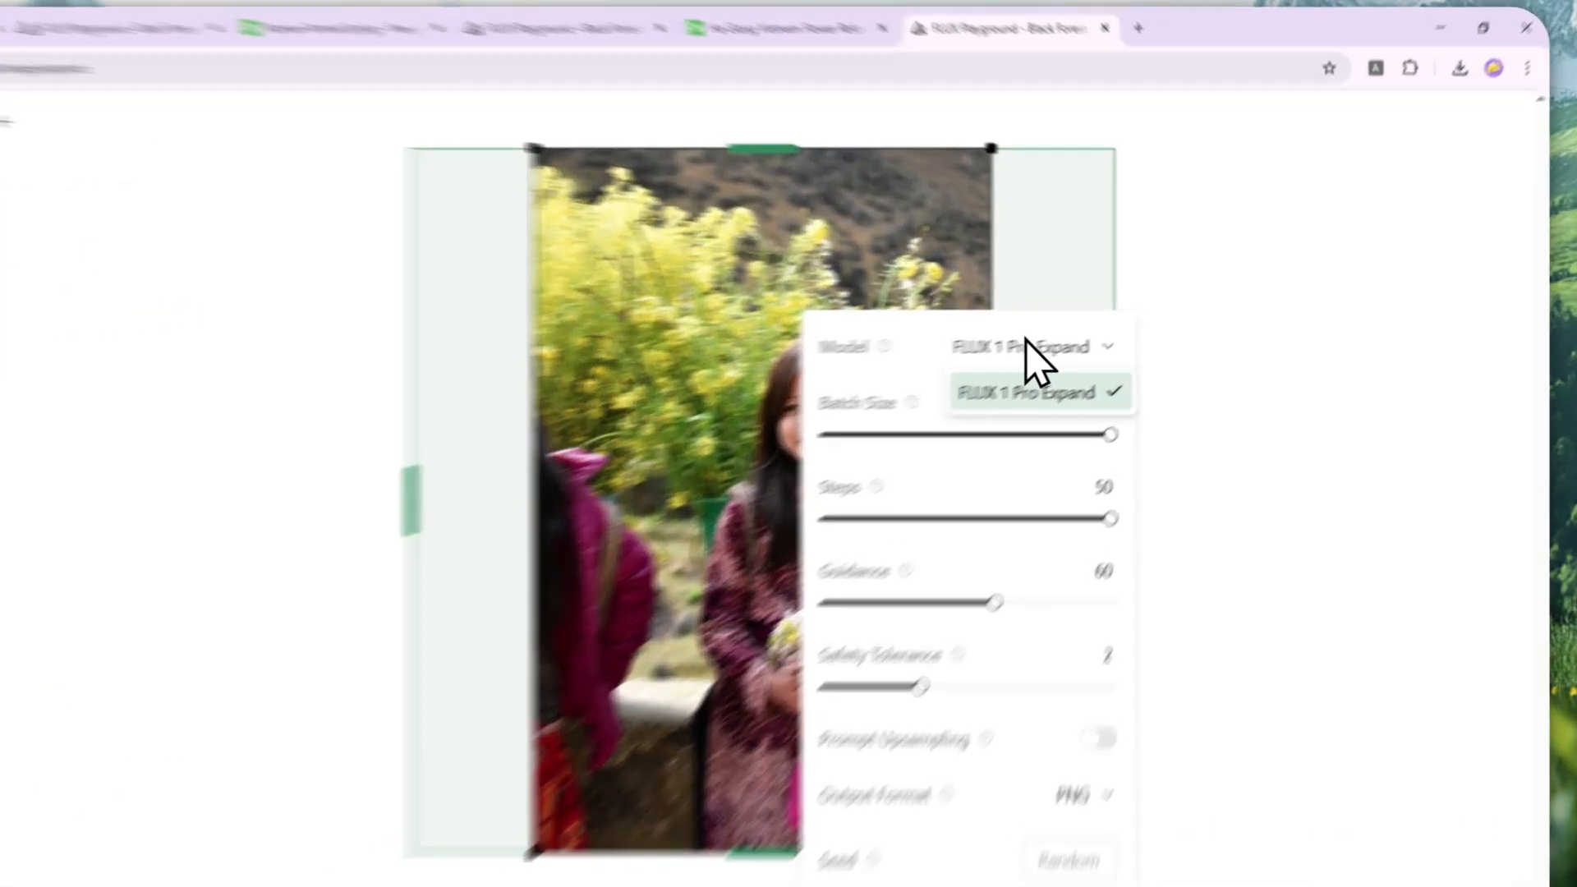
click(1026, 343)
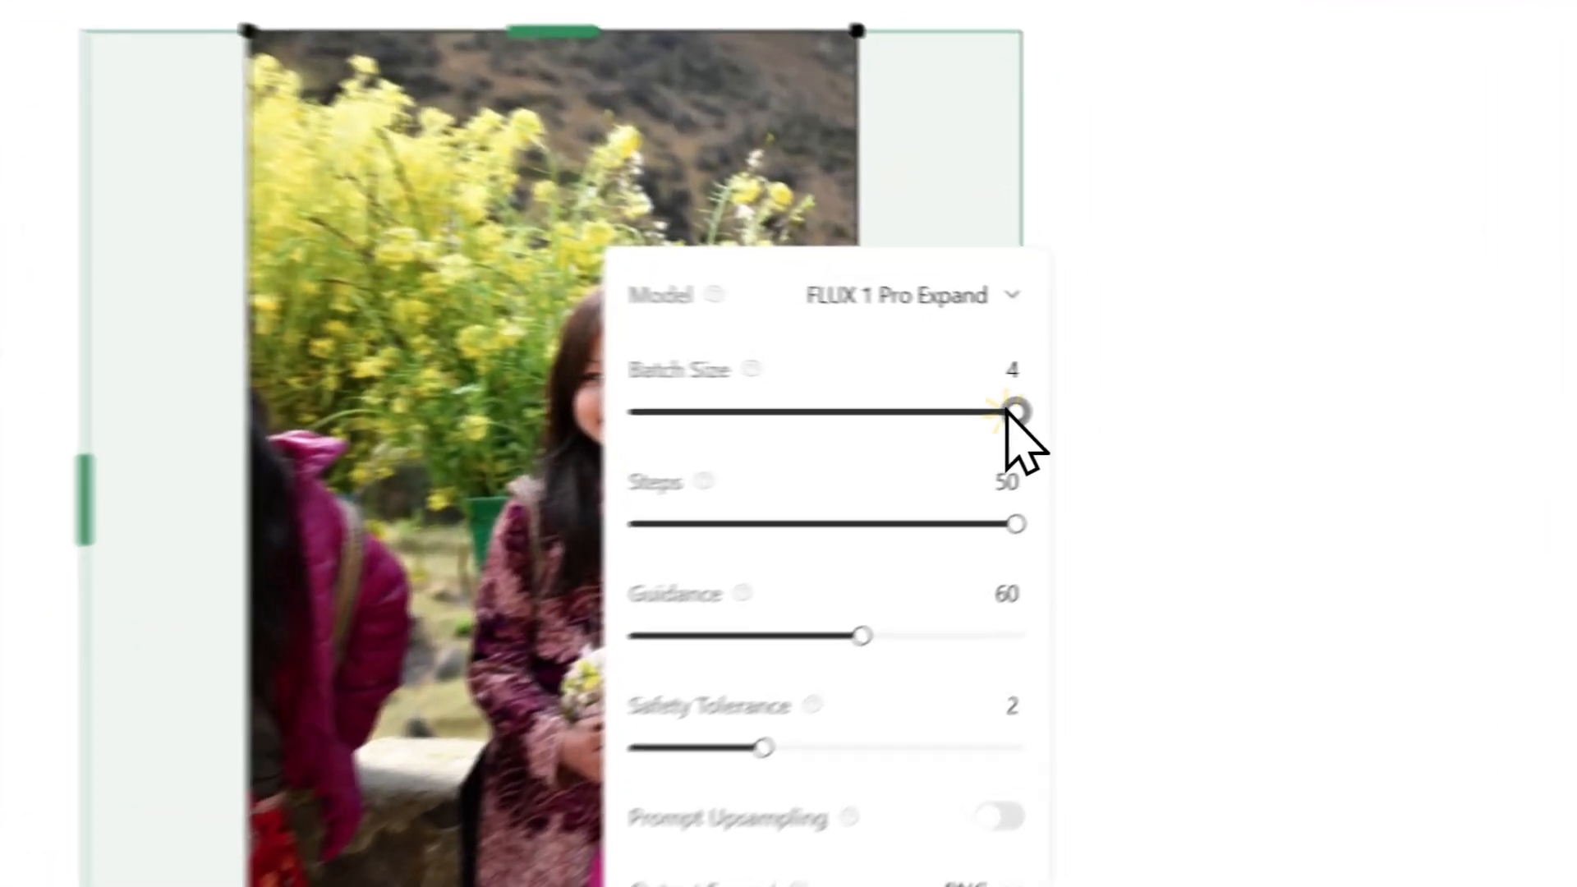
drag(1151, 398, 1009, 396)
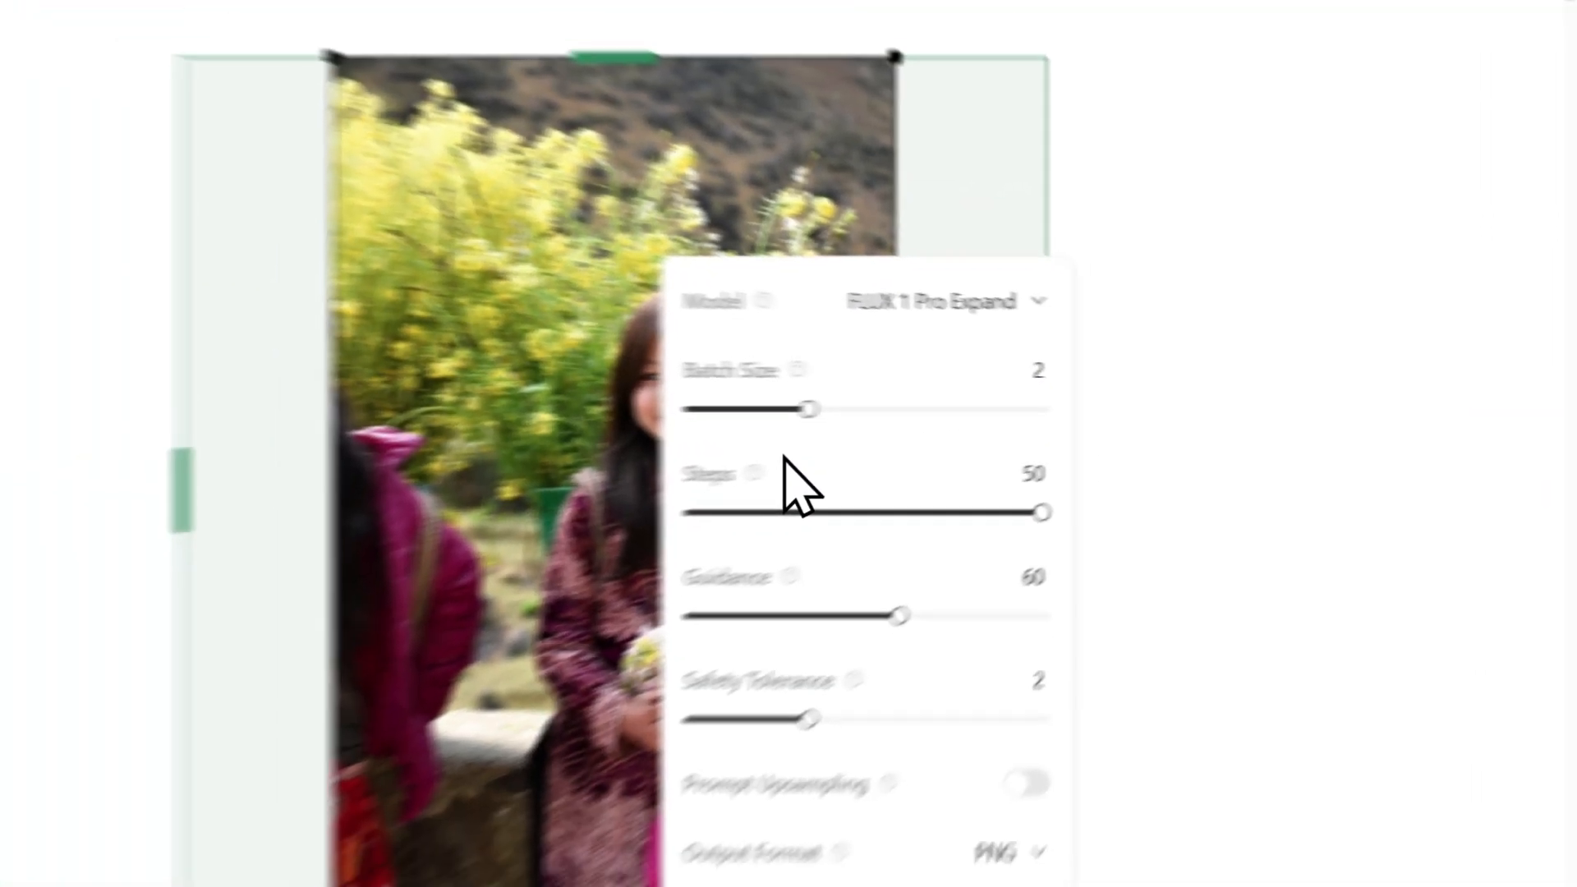
mouse_move(602, 499)
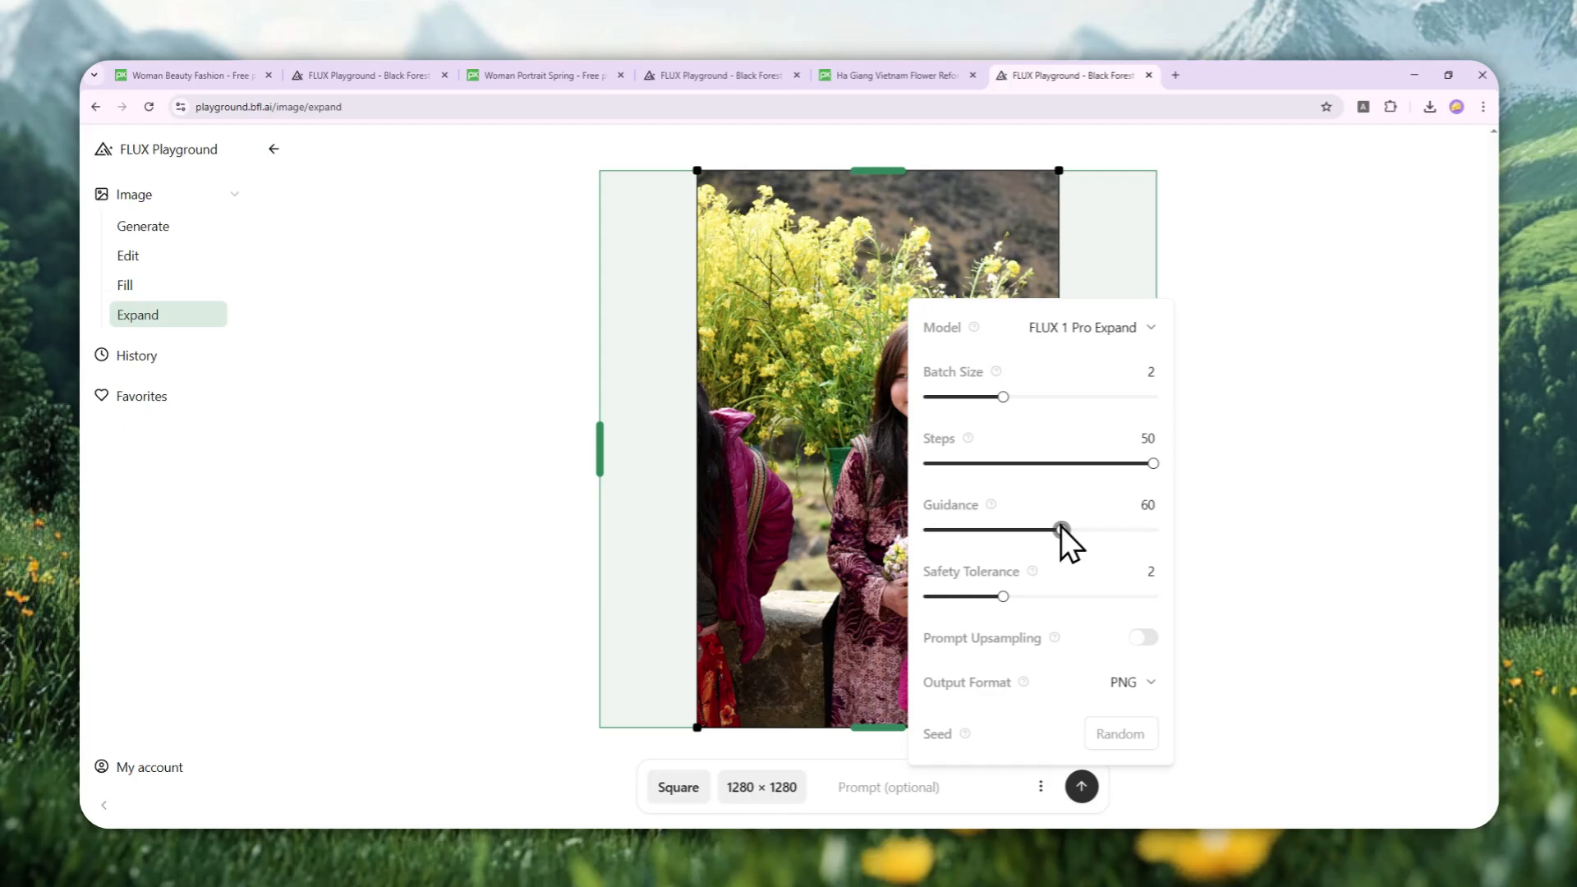
Try lower and higher Guidance values and return Guidance to 60.
drag(1060, 525, 906, 525)
drag(926, 529, 1182, 526)
drag(1083, 520, 1062, 517)
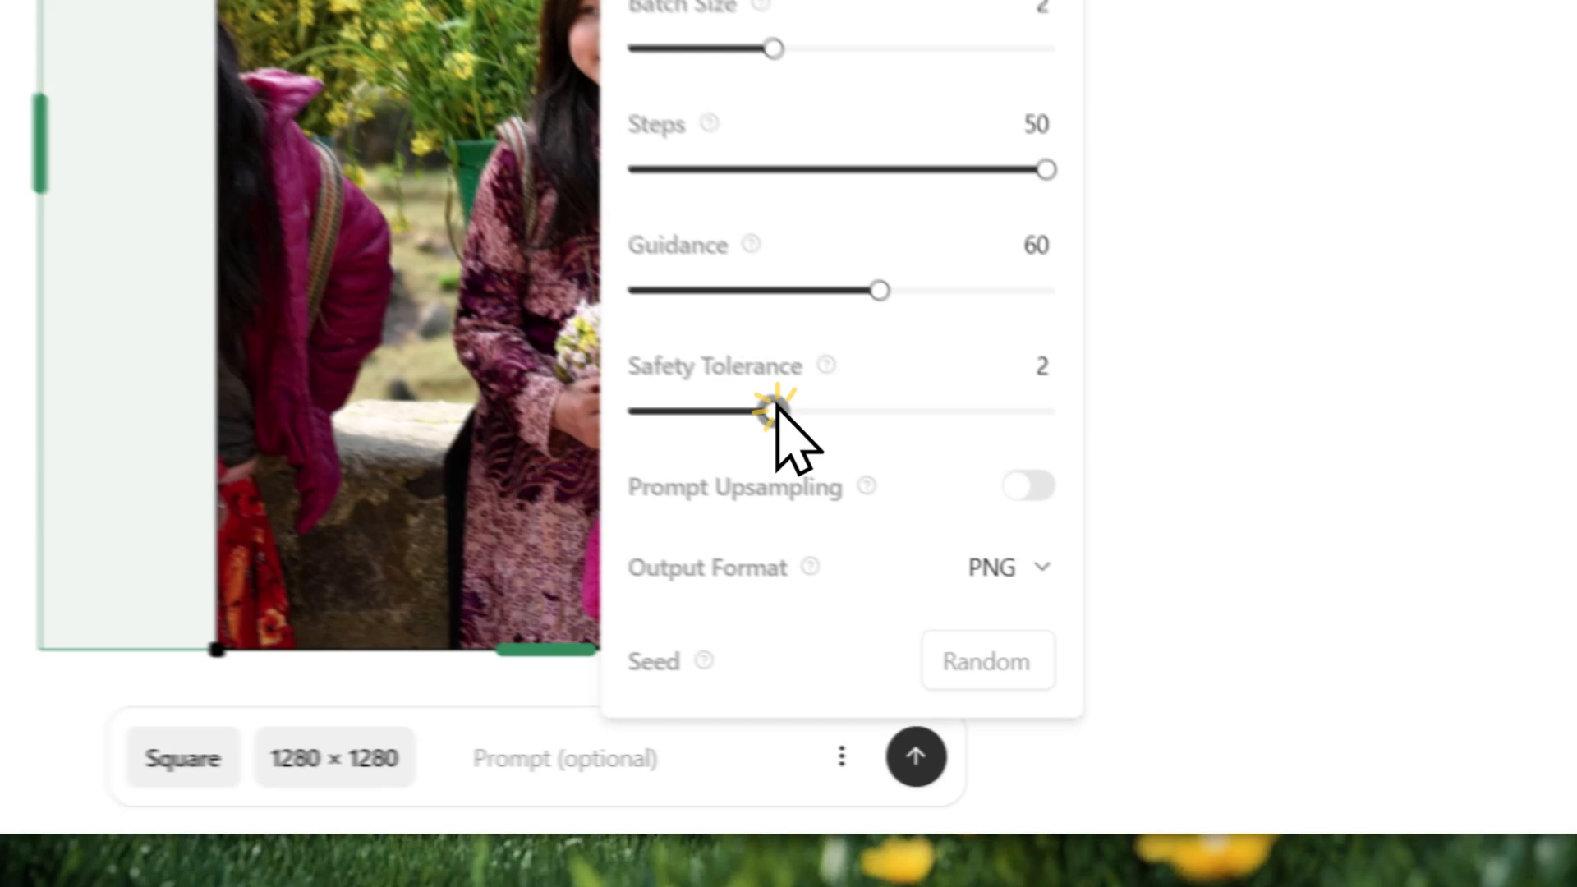
Set the safety tolerance to 0 and the output format to JPEG, and close the generation settings.
drag(1005, 596, 932, 595)
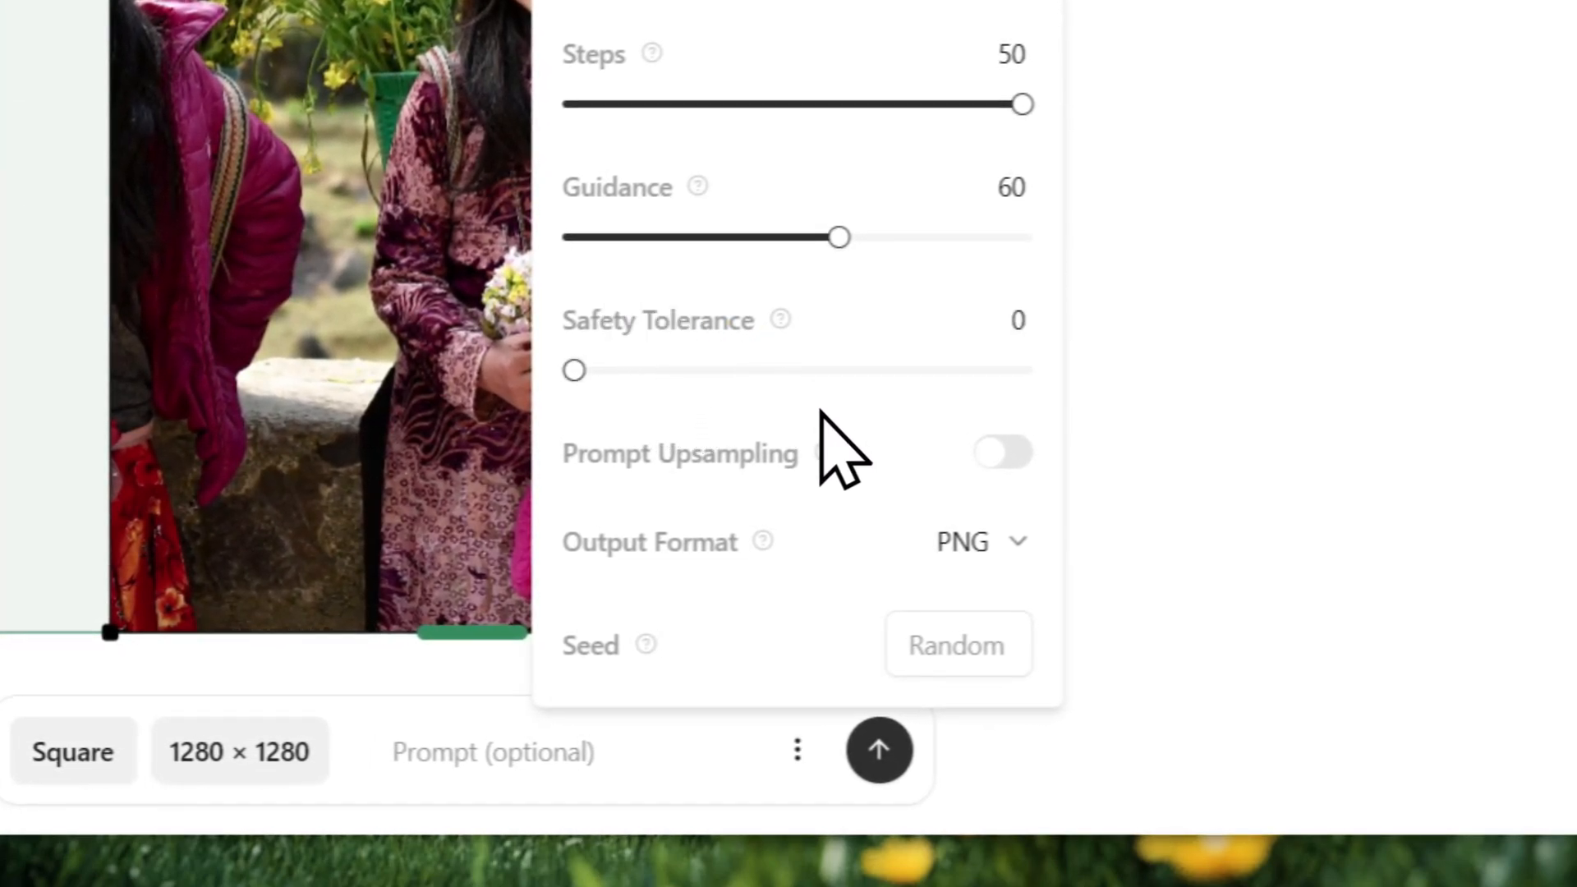
click(964, 545)
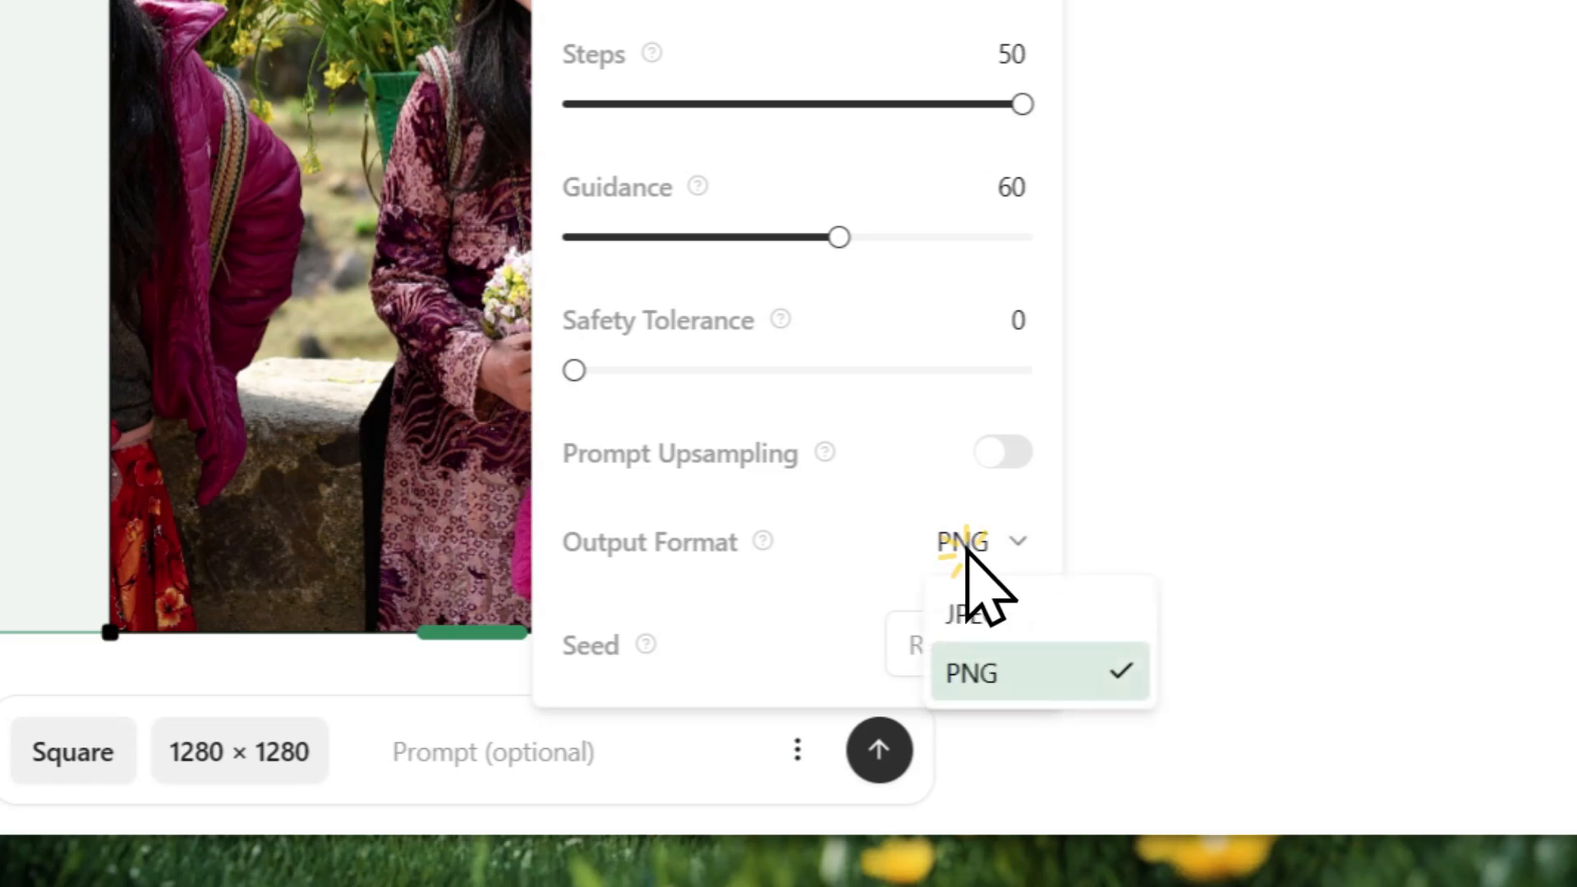
click(990, 622)
mouse_move(824, 452)
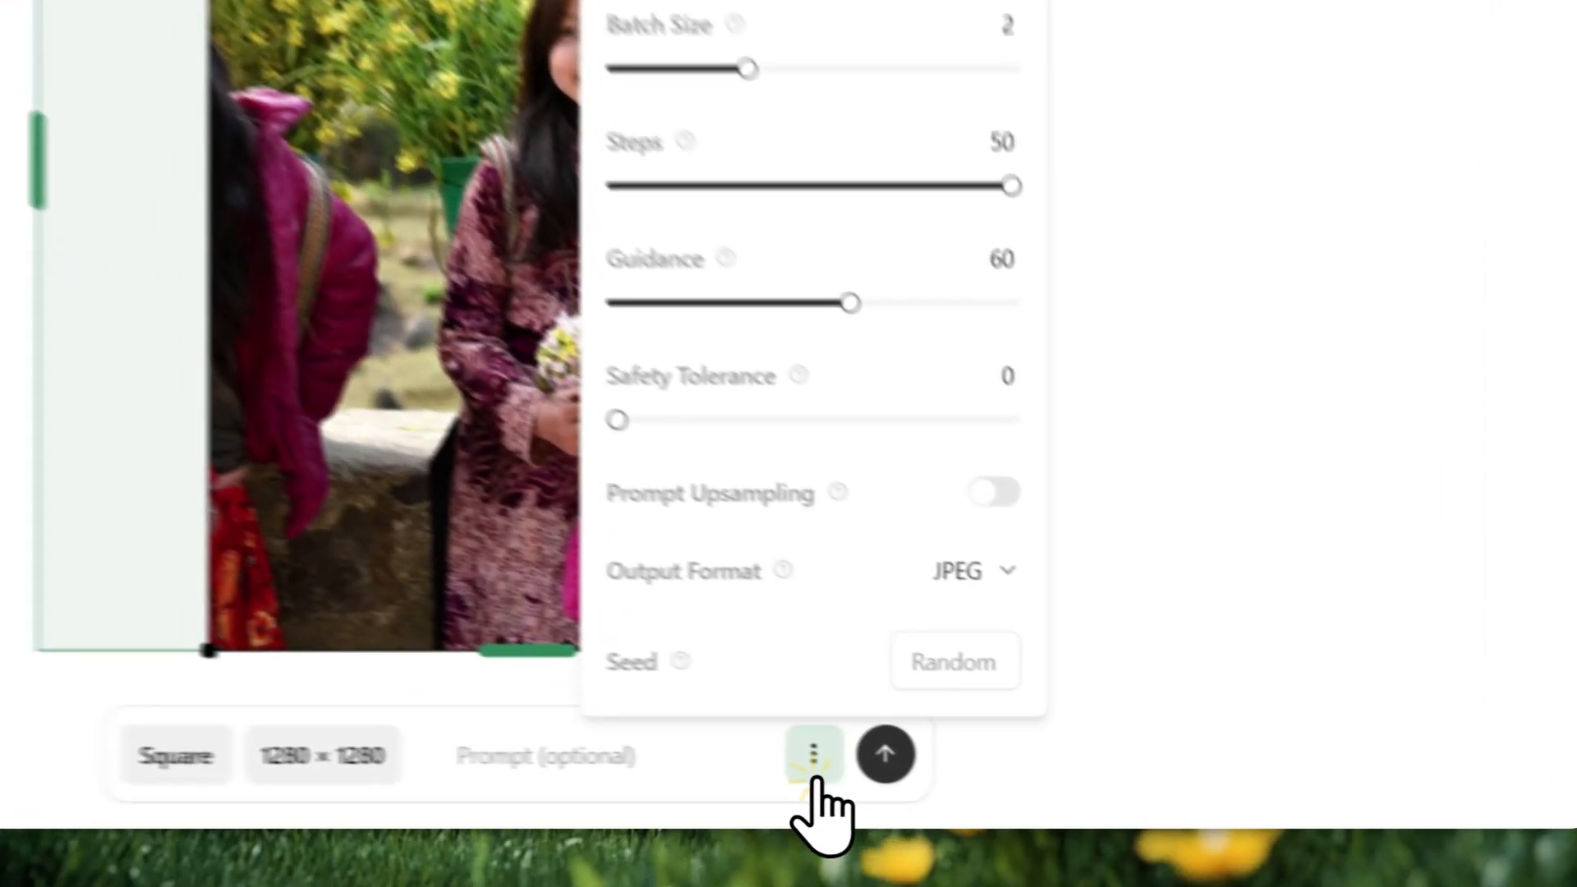
click(1040, 786)
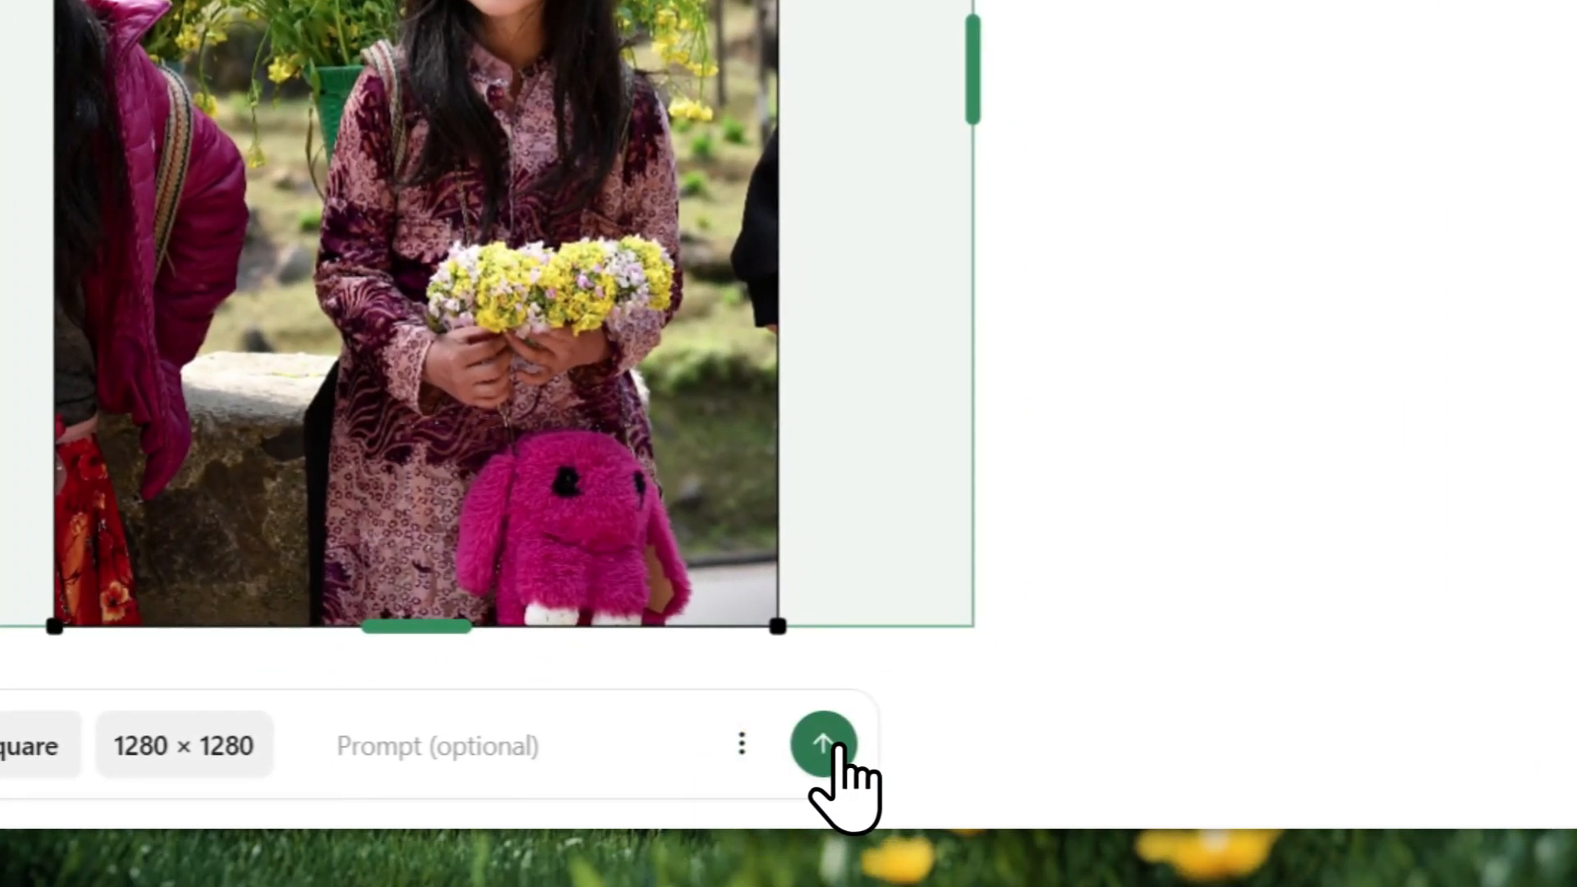
Generate the 1280 × 1280 square expansion of the photo without a prompt.
click(830, 745)
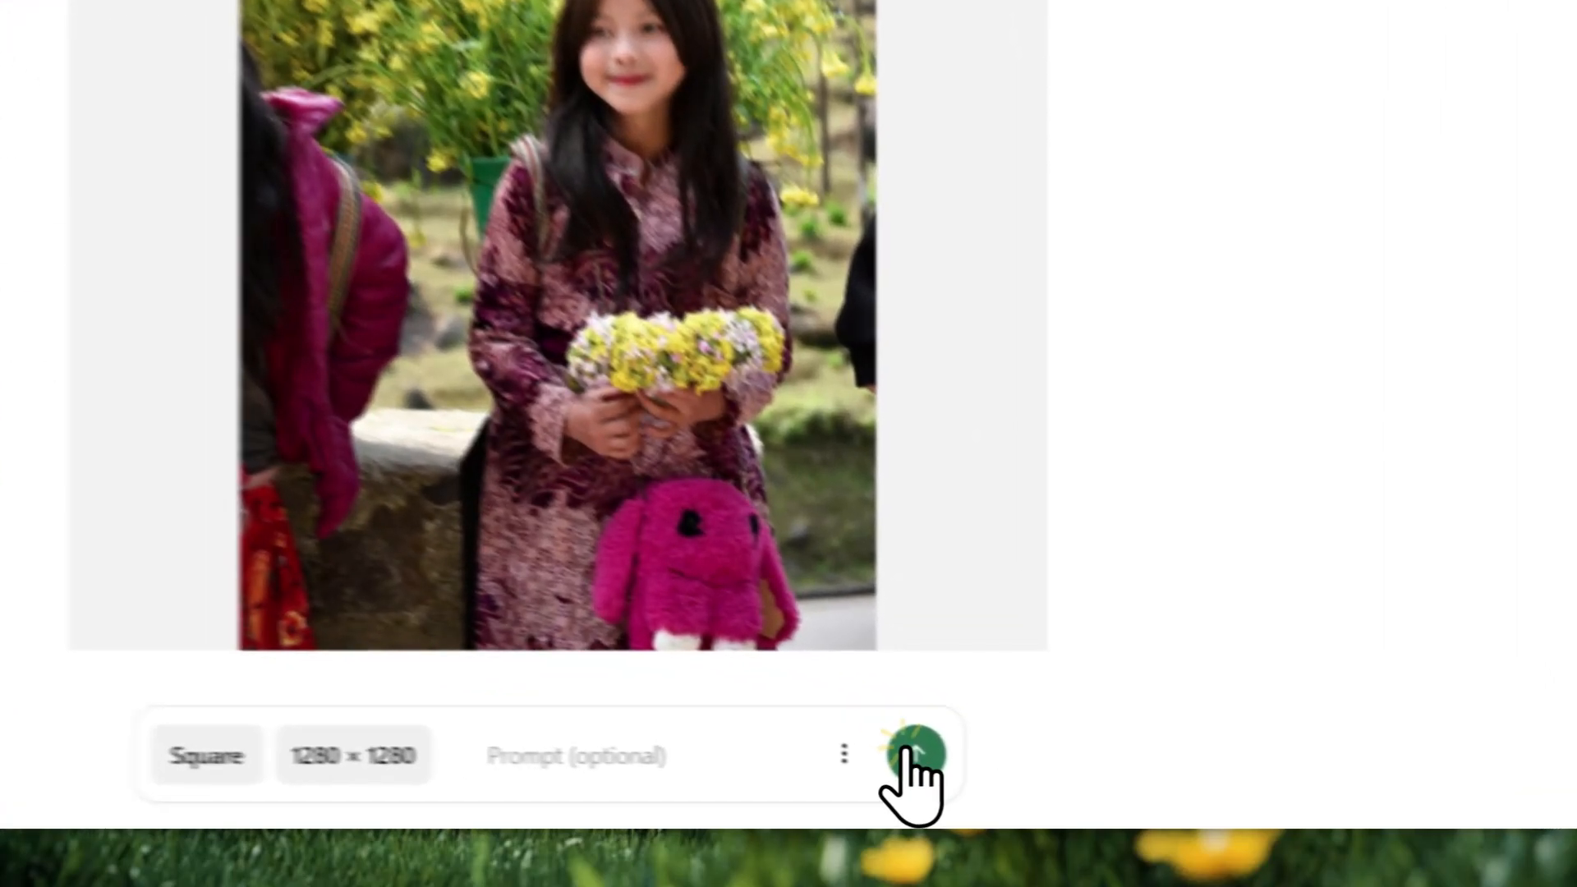
click(1081, 786)
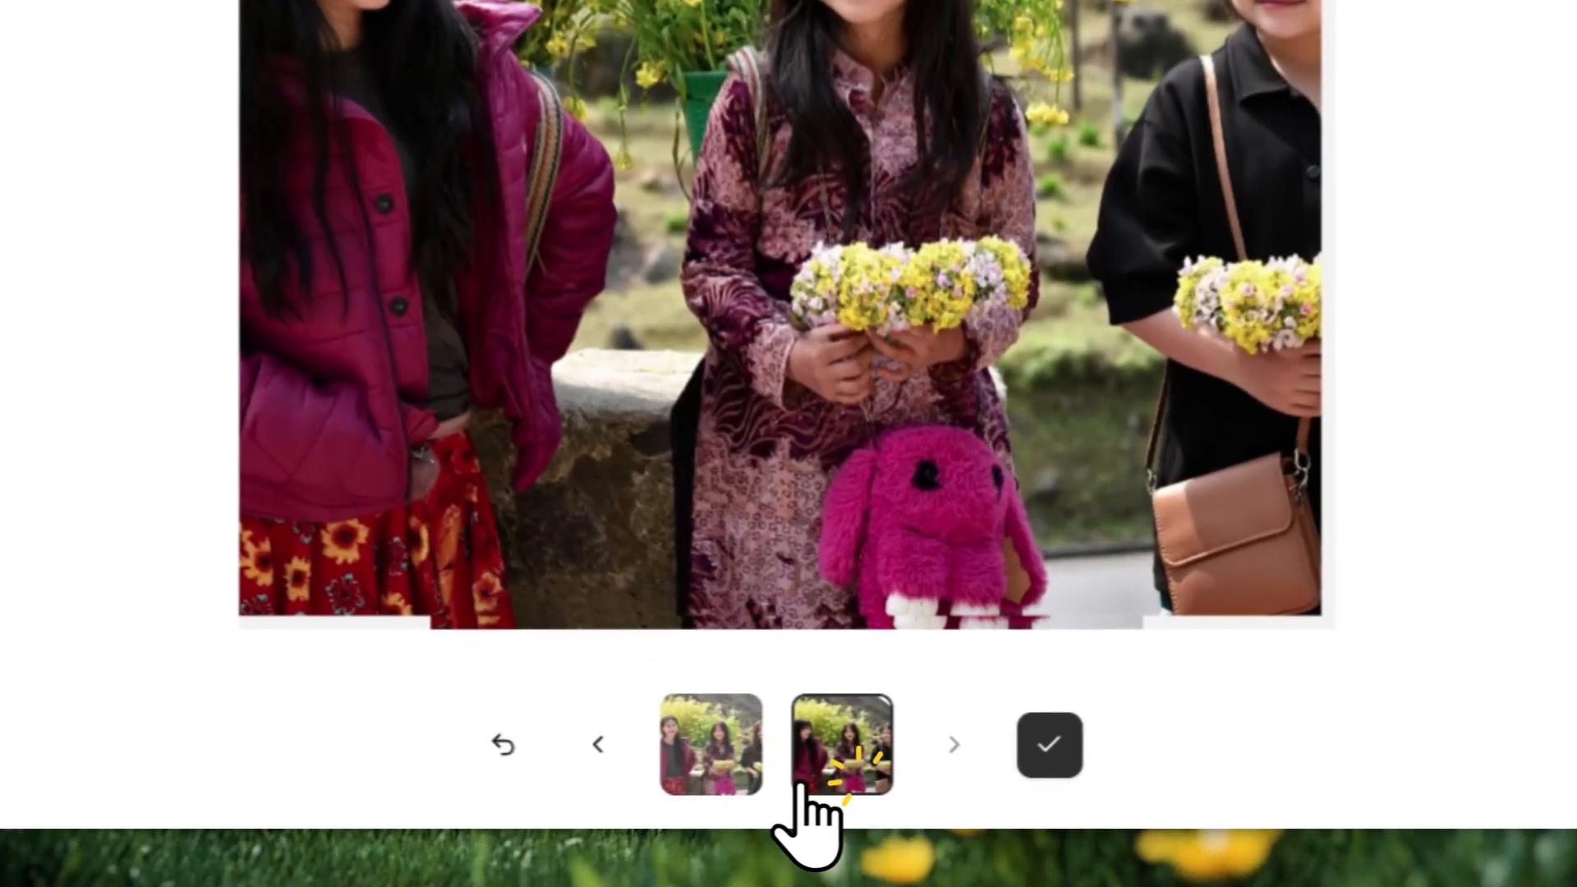
Compare the two generated expansions, examining the people added on both sides of the girl.
click(843, 801)
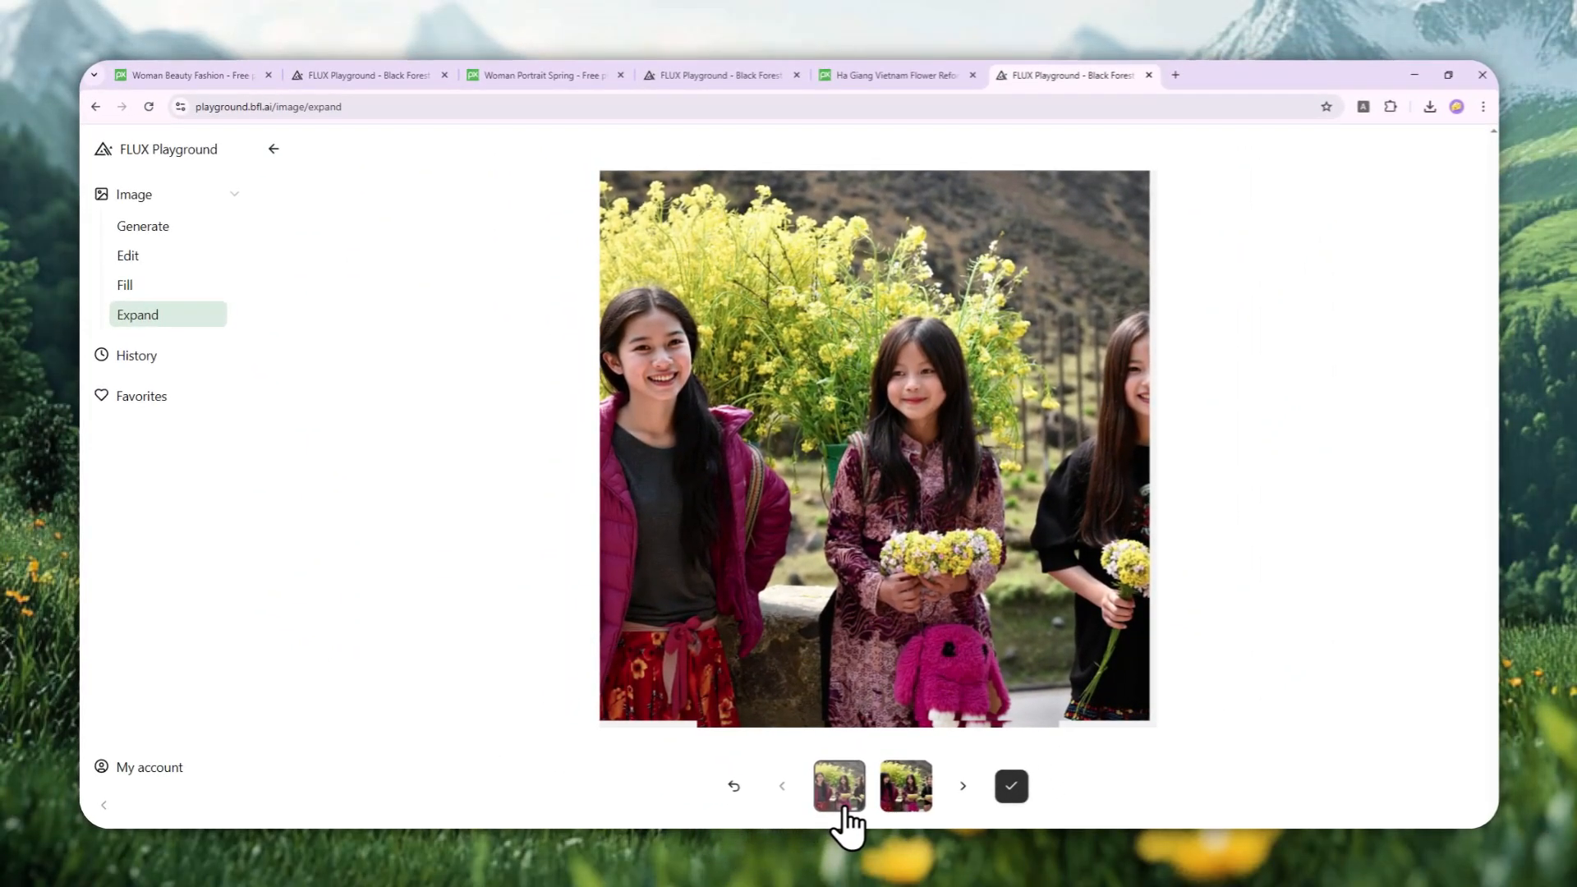
click(899, 801)
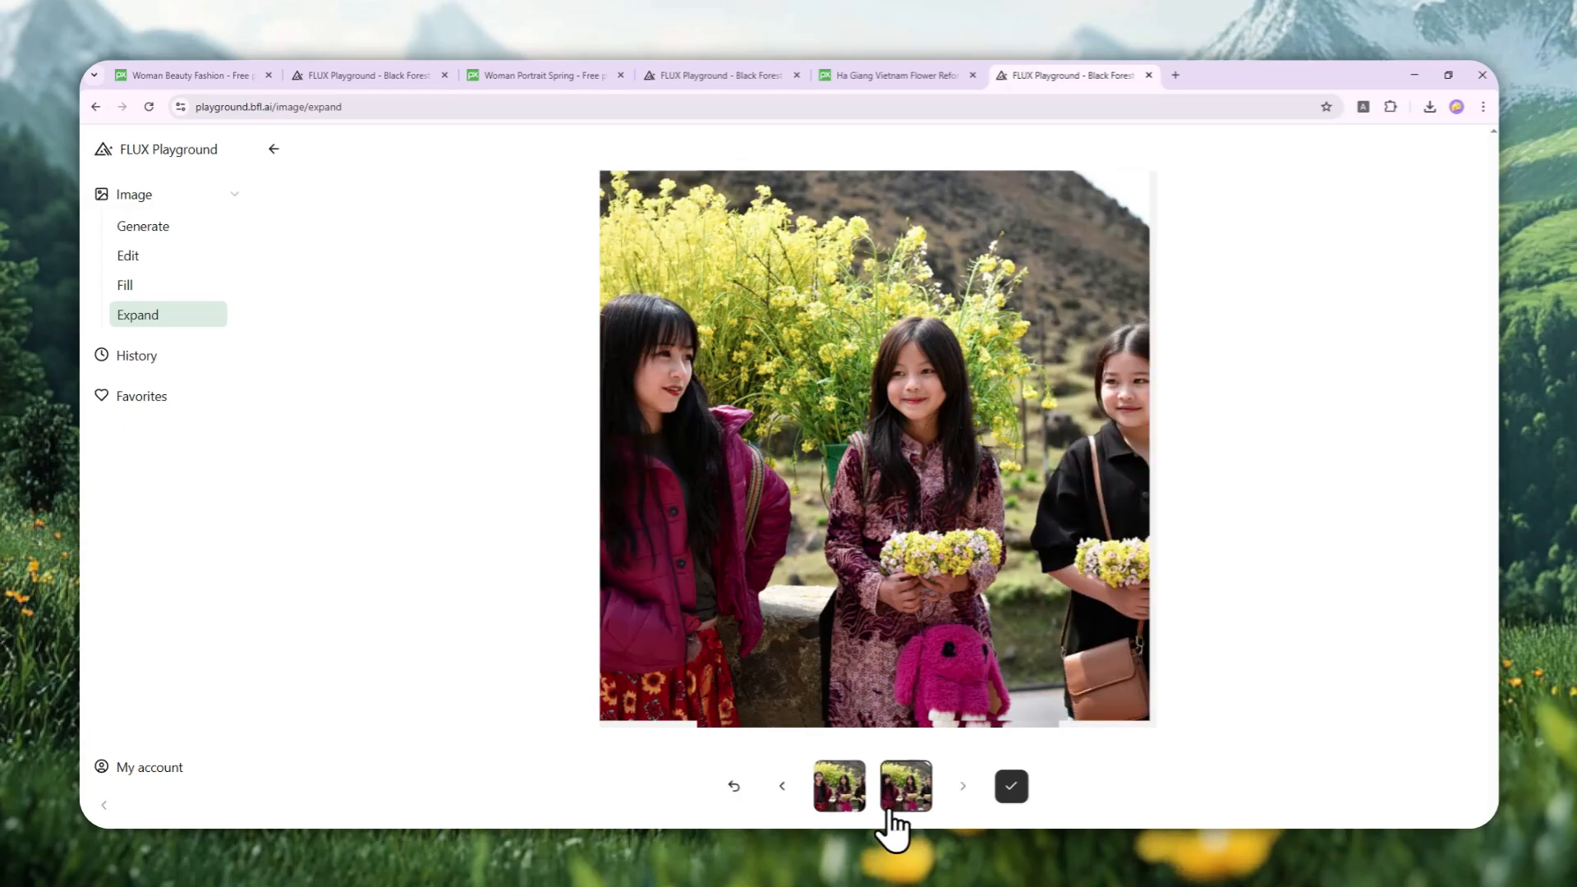
click(847, 807)
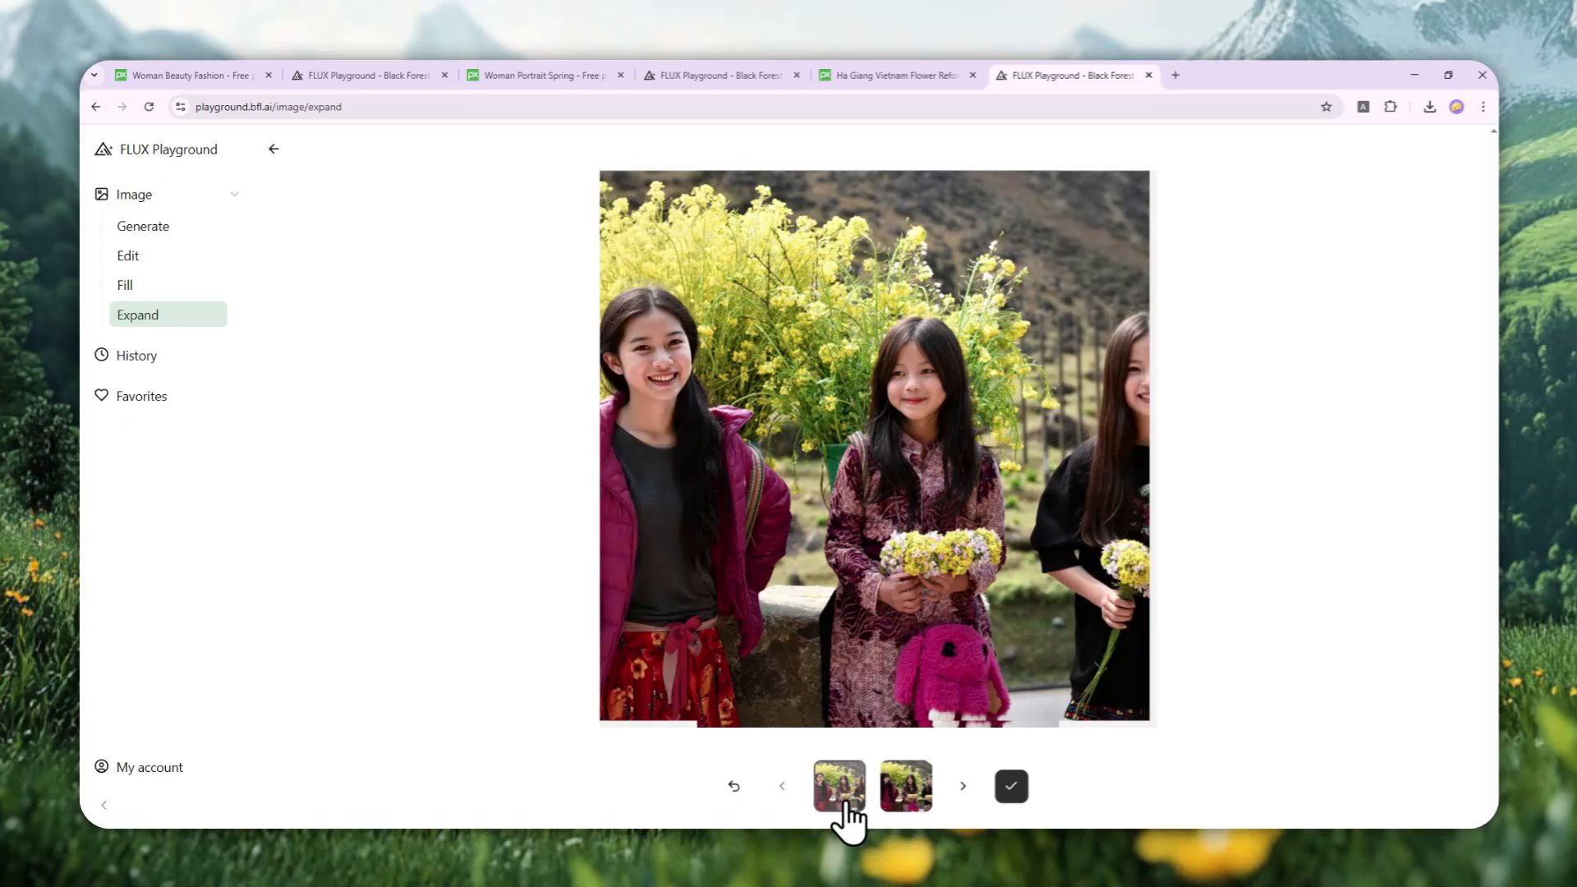
click(903, 807)
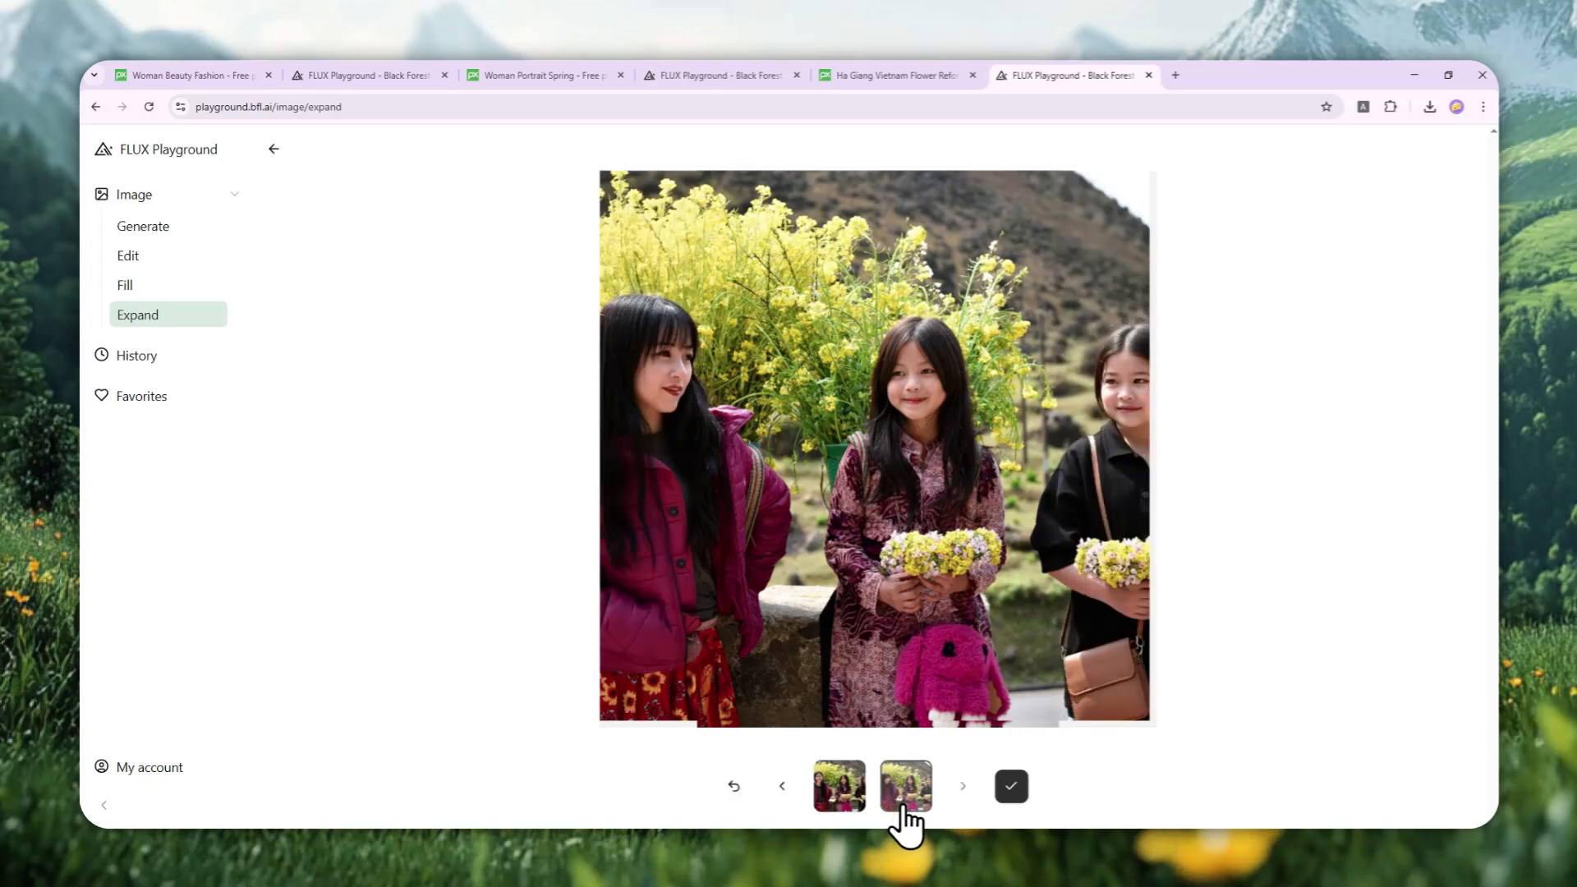
click(847, 806)
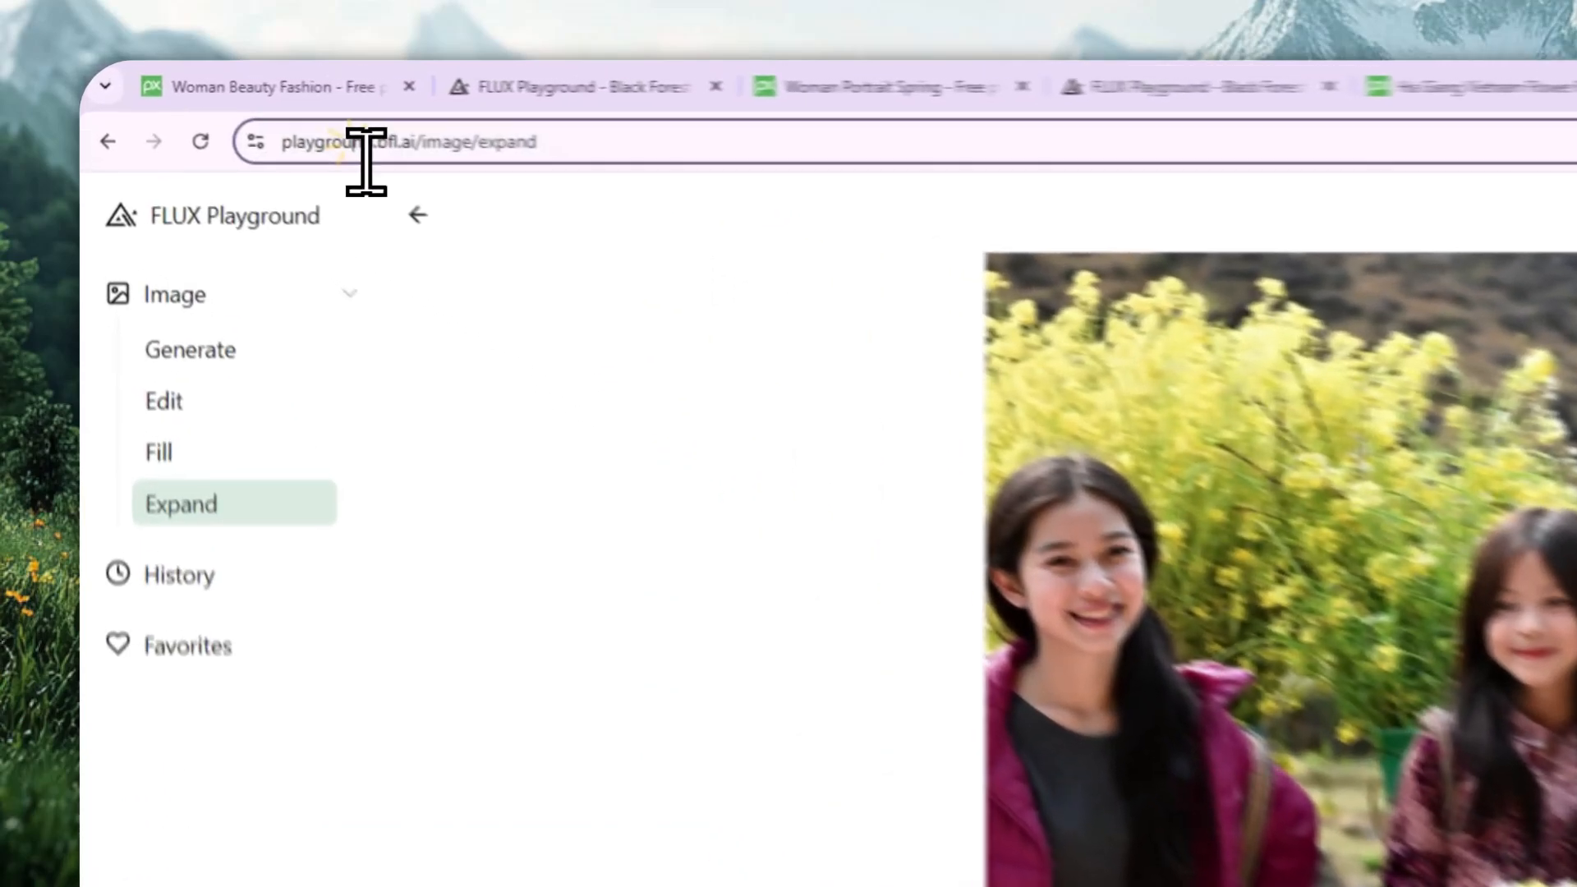
click(235, 107)
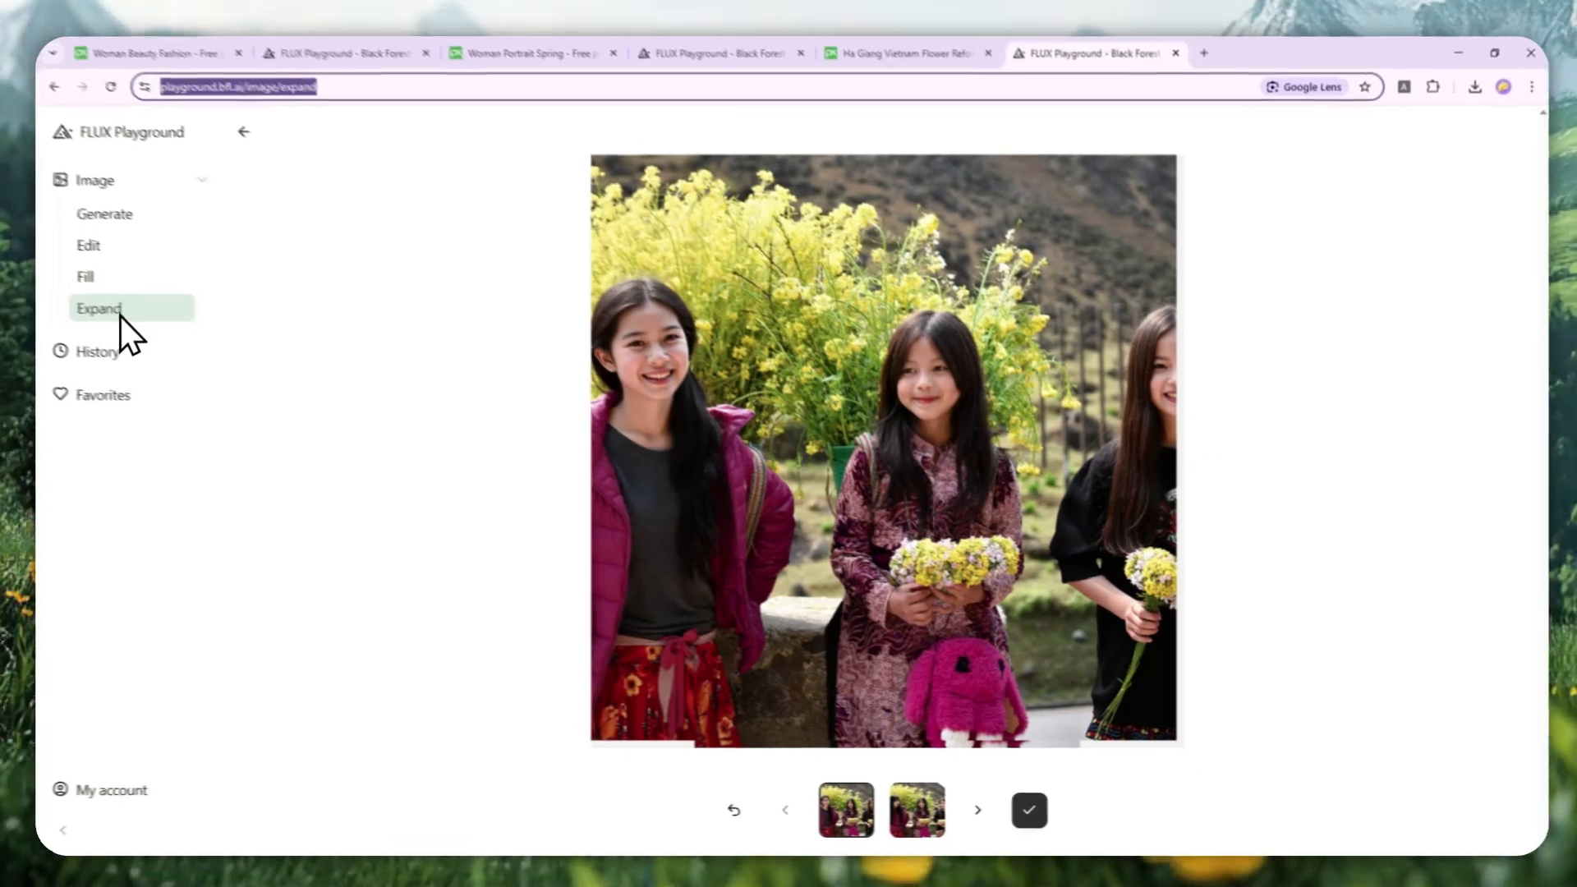